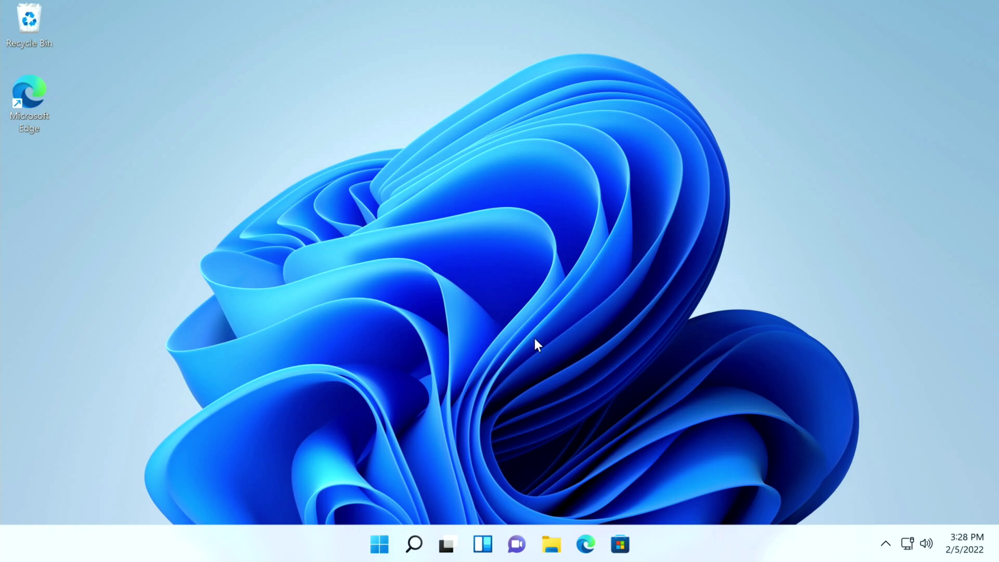
Step: In Edge, go to wagnardsoft.com and open the DDU V18.0.4.8 release post
click(584, 546)
text(wan)
key(BackSpace)
key(BackSpace)
key(BackSpace)
text(wagnard)
key(Return)
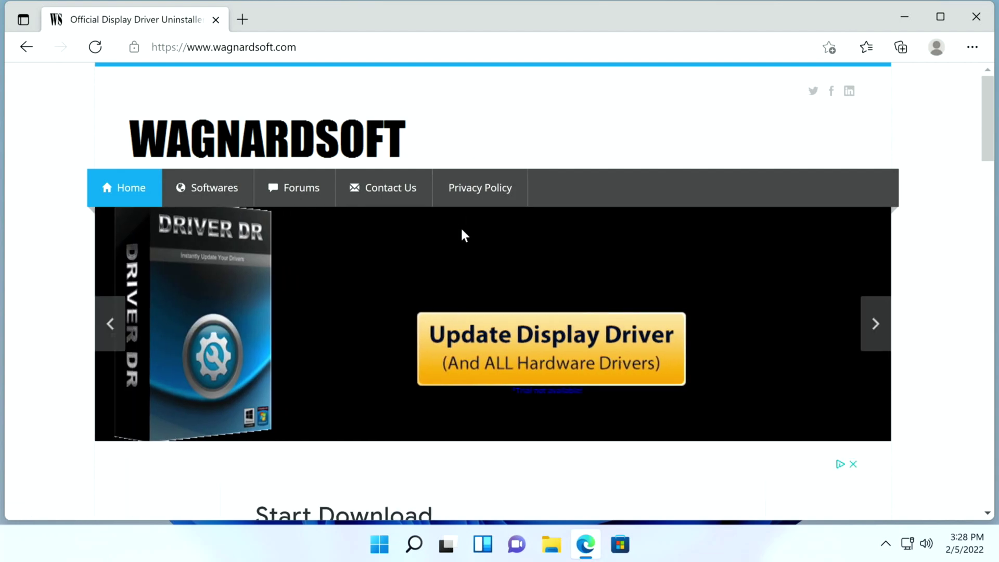
scroll(447, 239, down, 1)
scroll(379, 274, down, 3)
scroll(380, 299, down, 3)
scroll(415, 284, down, 3)
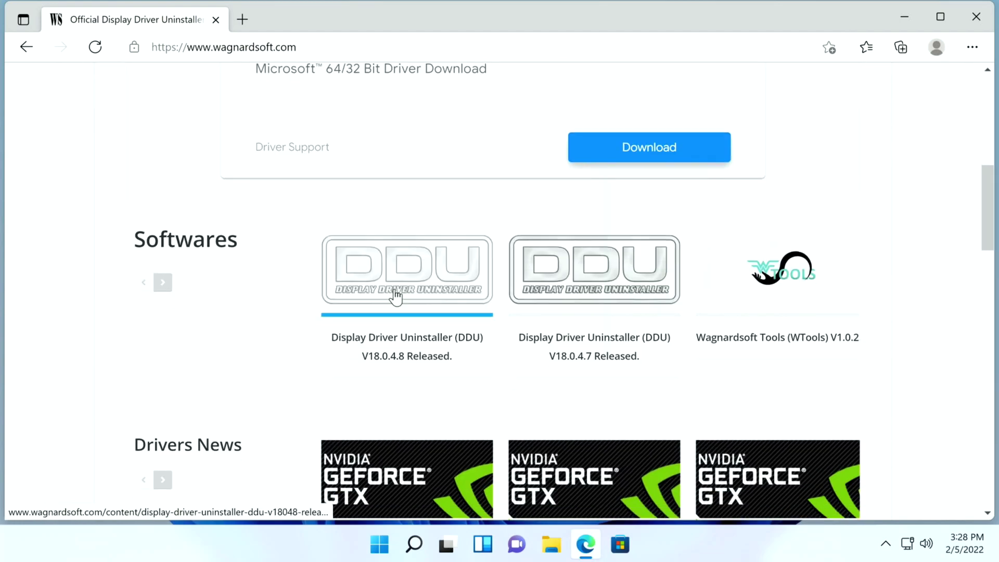
click(425, 263)
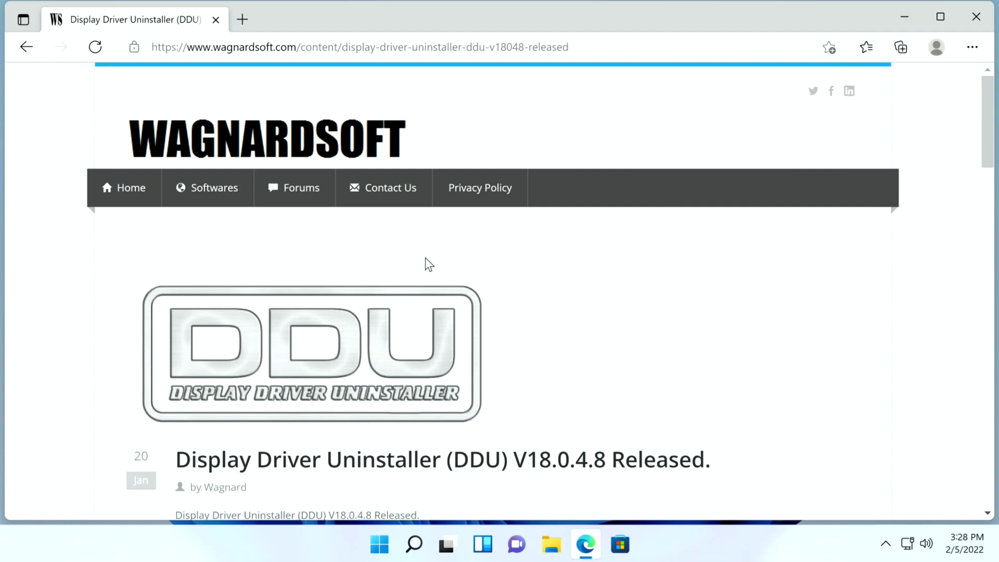
Step: Download DDU v18.0.4.8 from the post's Official Download Here link
scroll(424, 260, down, 2)
scroll(421, 258, down, 4)
scroll(411, 273, down, 3)
scroll(404, 272, down, 3)
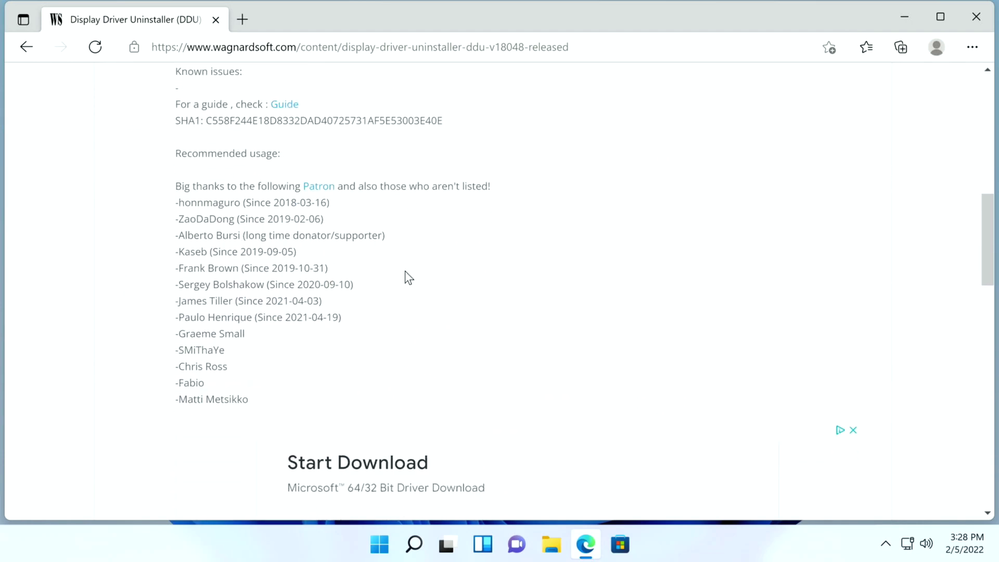
scroll(404, 276, down, 6)
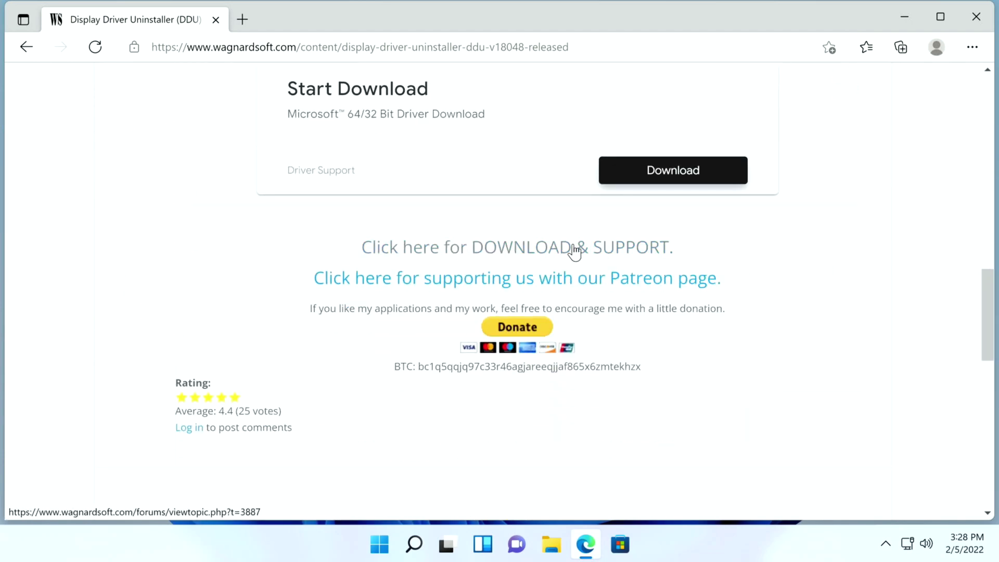
scroll(432, 264, down, 5)
scroll(431, 263, down, 1)
scroll(428, 263, down, 3)
scroll(416, 265, down, 9)
scroll(364, 249, down, 3)
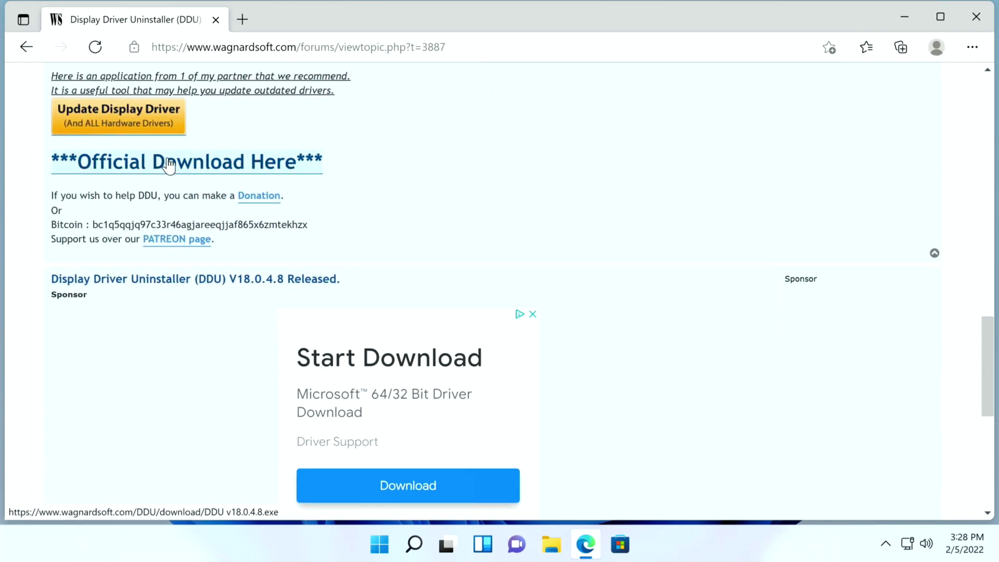
click(254, 169)
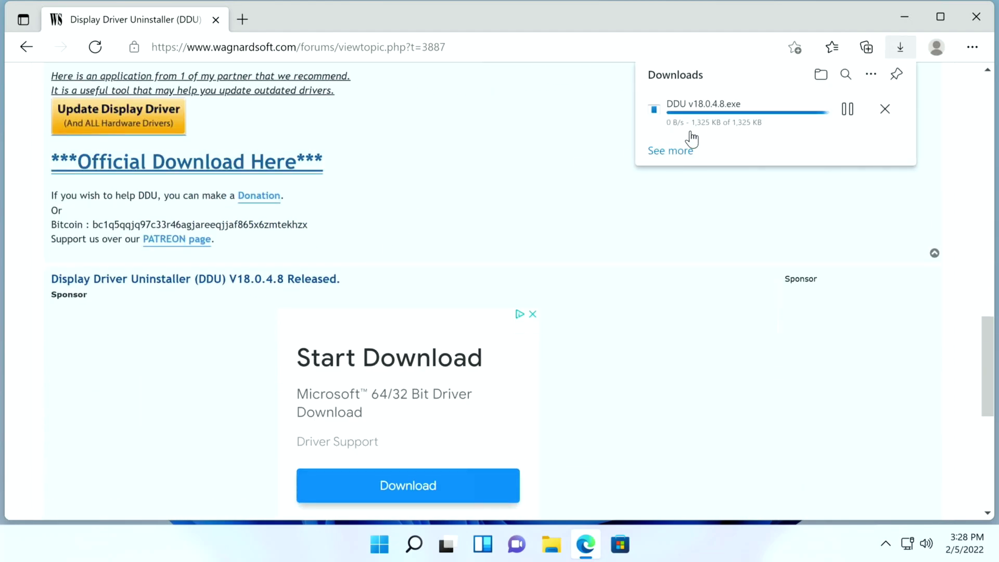
Step: Go to nvidia.com and open its driver downloads page
click(248, 48)
text(nvidai)
key(BackSpace)
key(BackSpace)
text(ia)
key(Return)
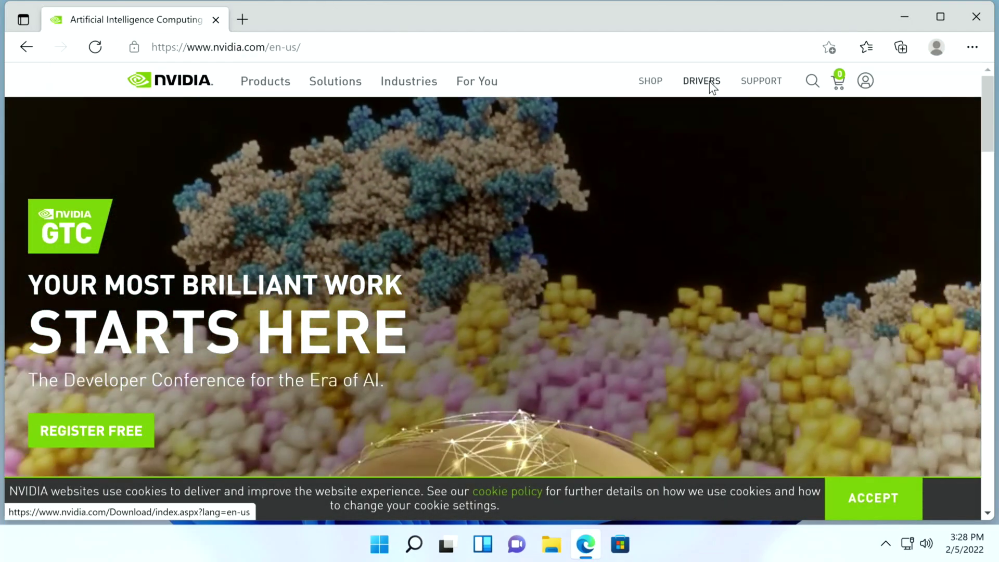
click(710, 81)
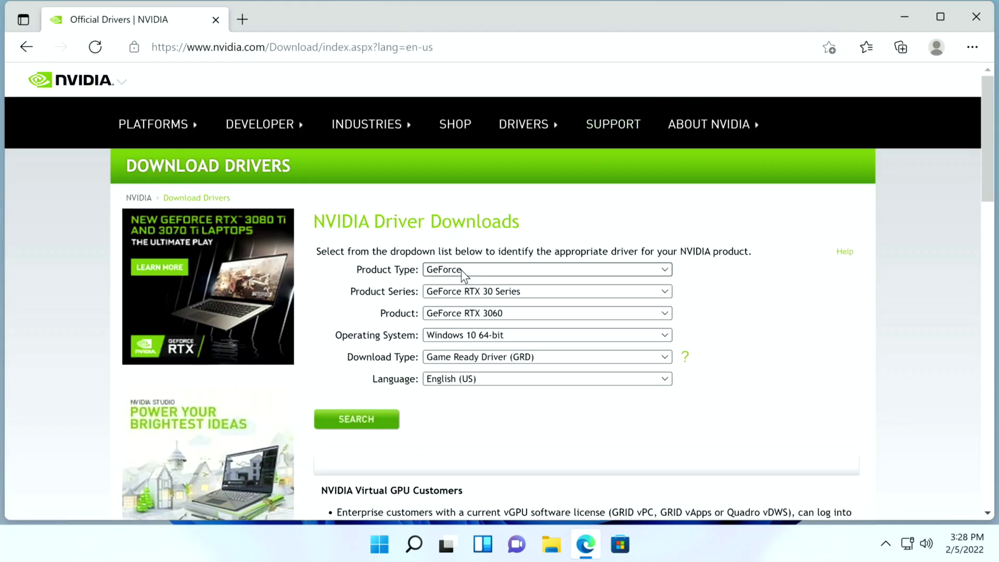
Step: Find the GeForce RTX 30 Series RTX 3050 driver for Windows 11 and download version 511.65
click(483, 271)
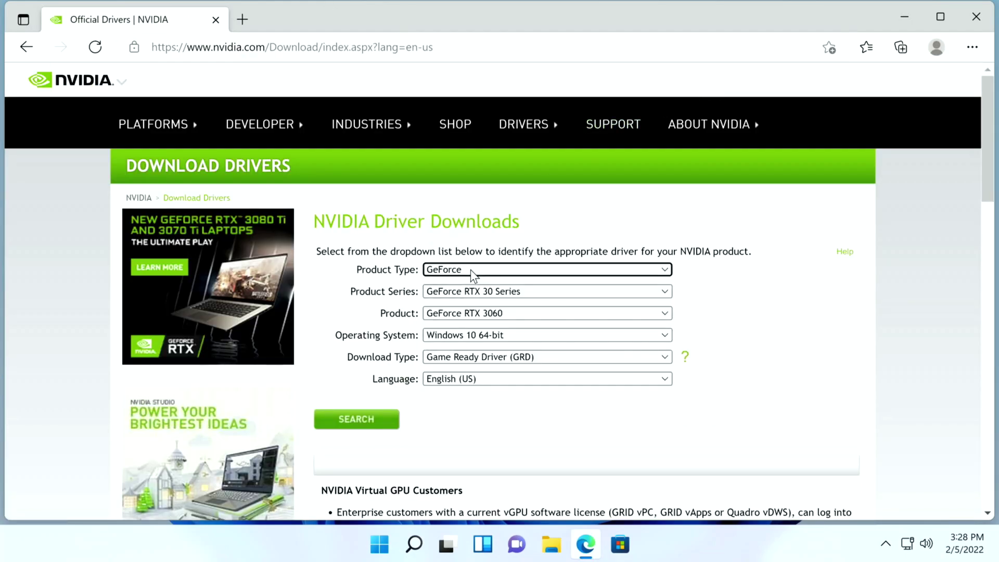
click(479, 291)
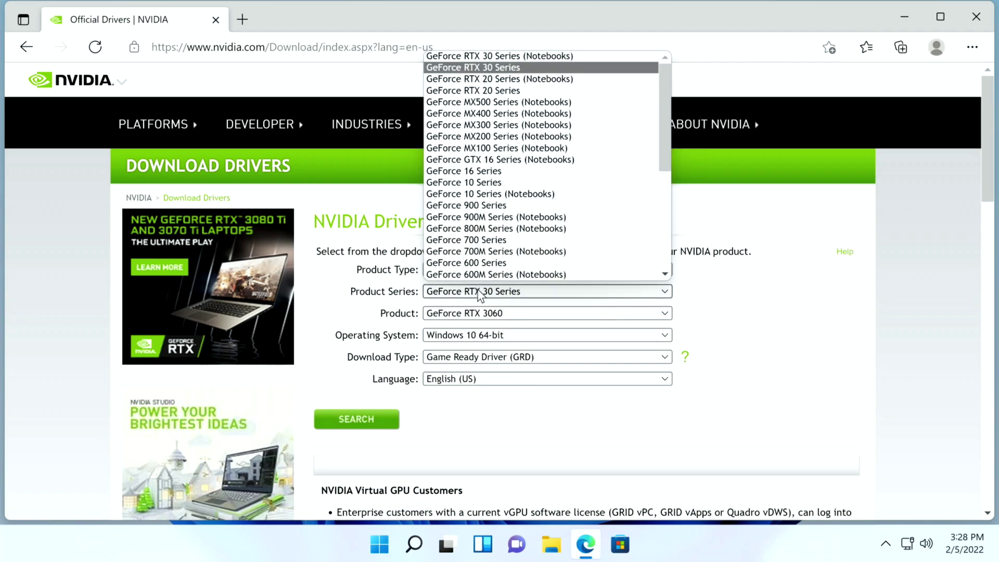
click(501, 69)
click(499, 315)
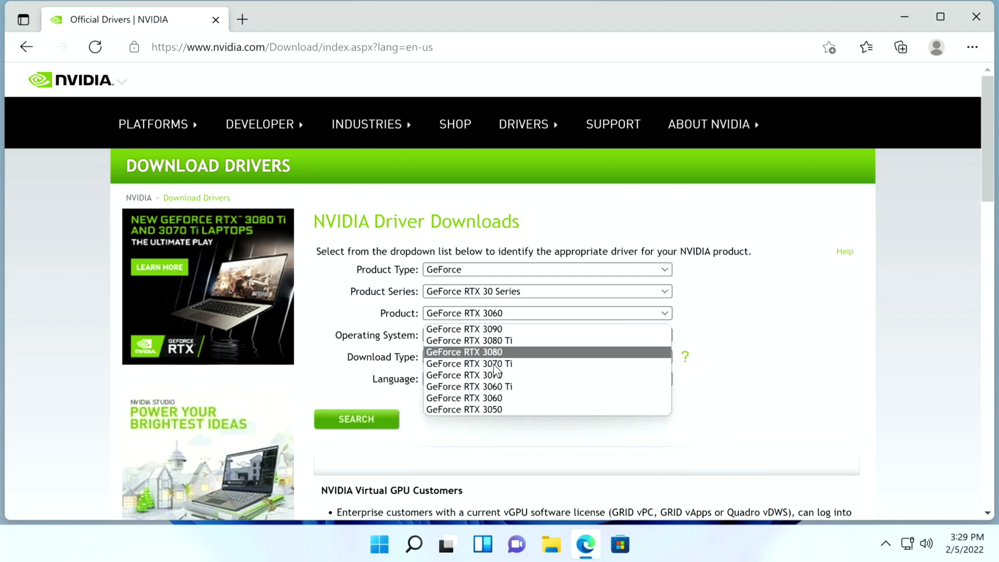
click(494, 413)
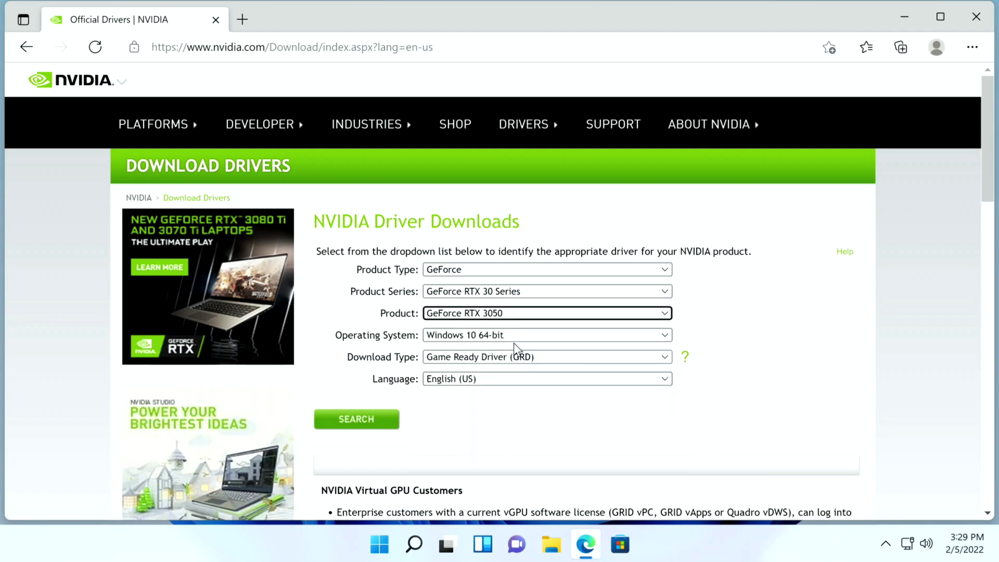
click(464, 337)
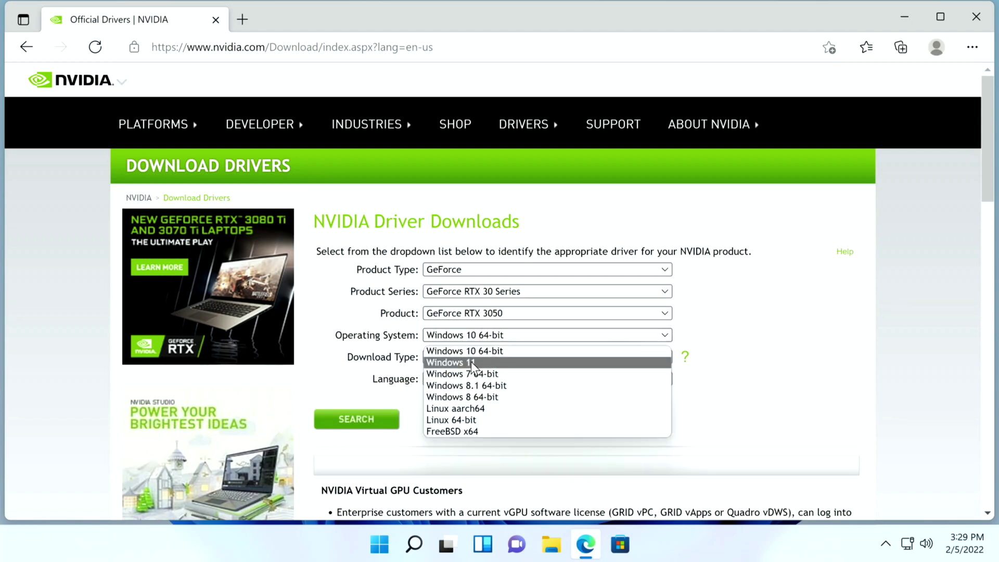
click(471, 362)
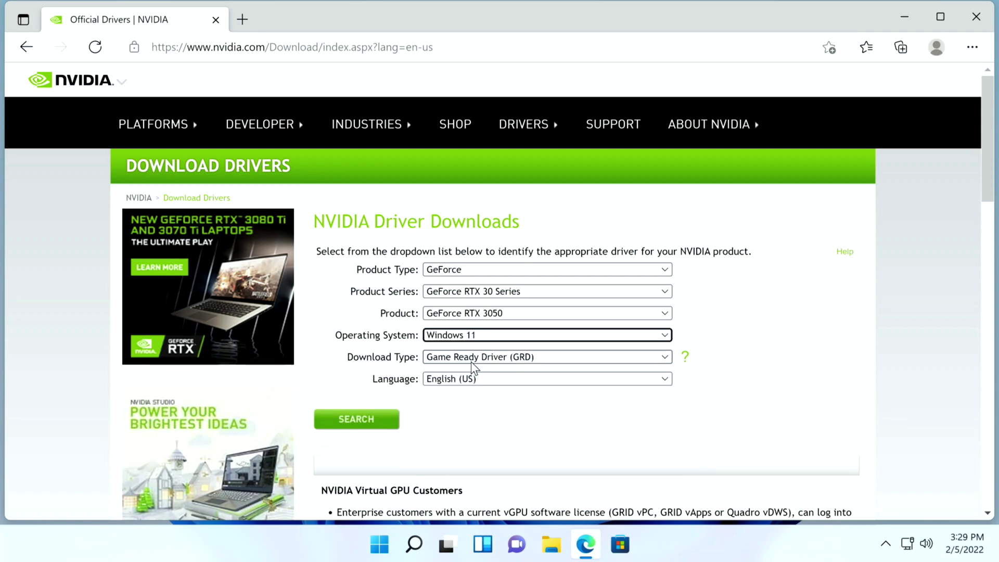
click(365, 422)
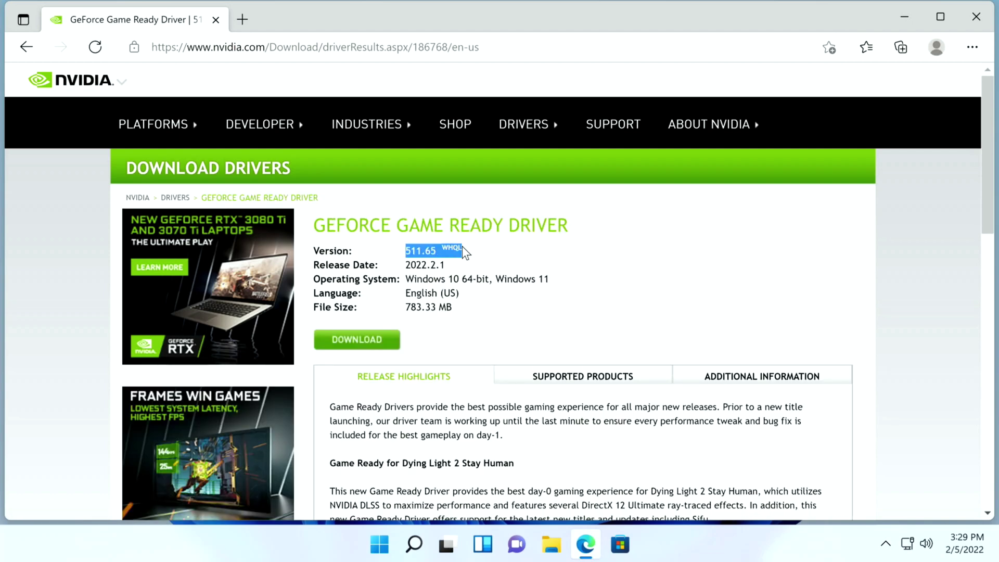
click(361, 343)
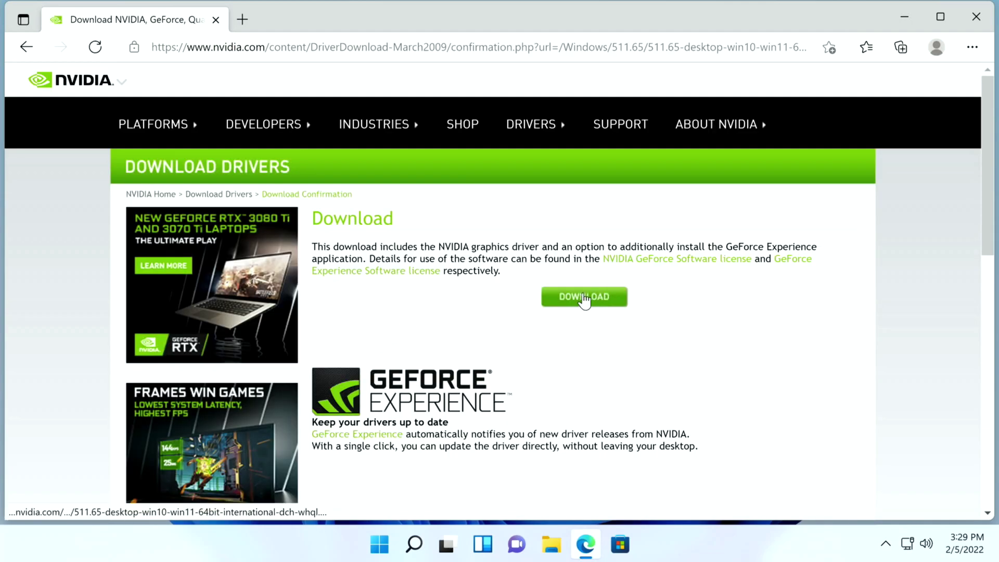
click(576, 302)
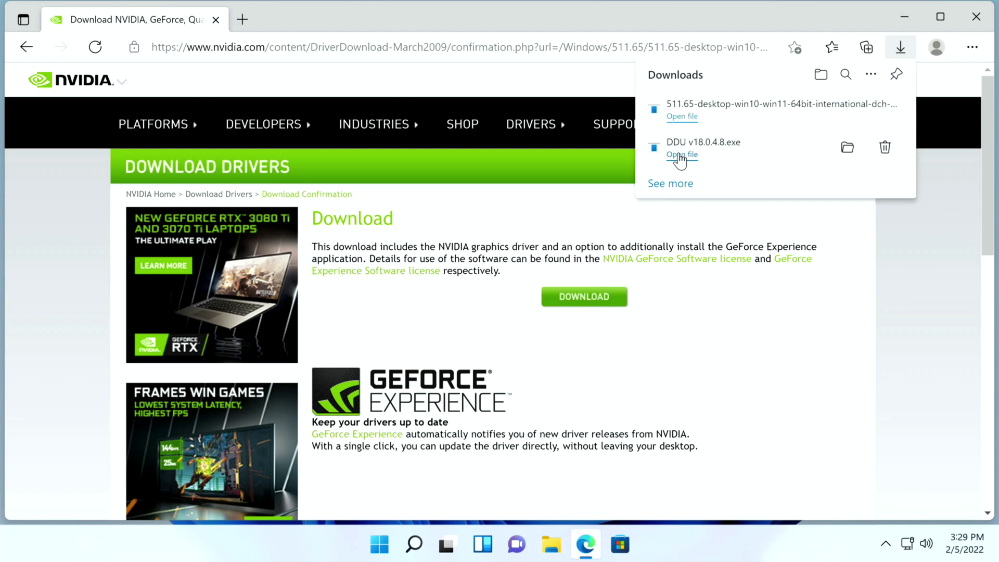
Step: Extract the DDU archive from Downloads, then open Local Disk (C:) showing the new DDU folder
click(551, 546)
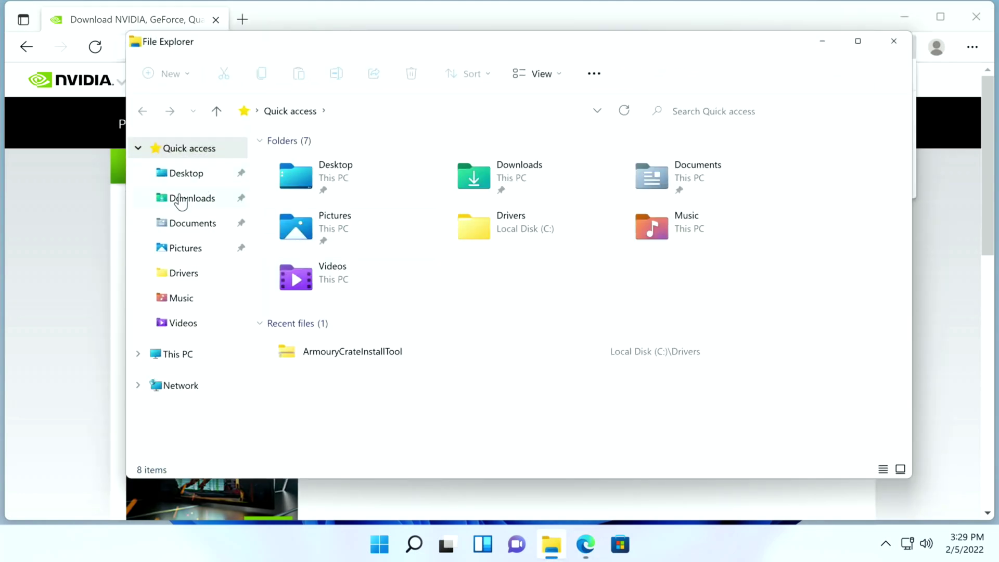
click(180, 199)
double_click(285, 208)
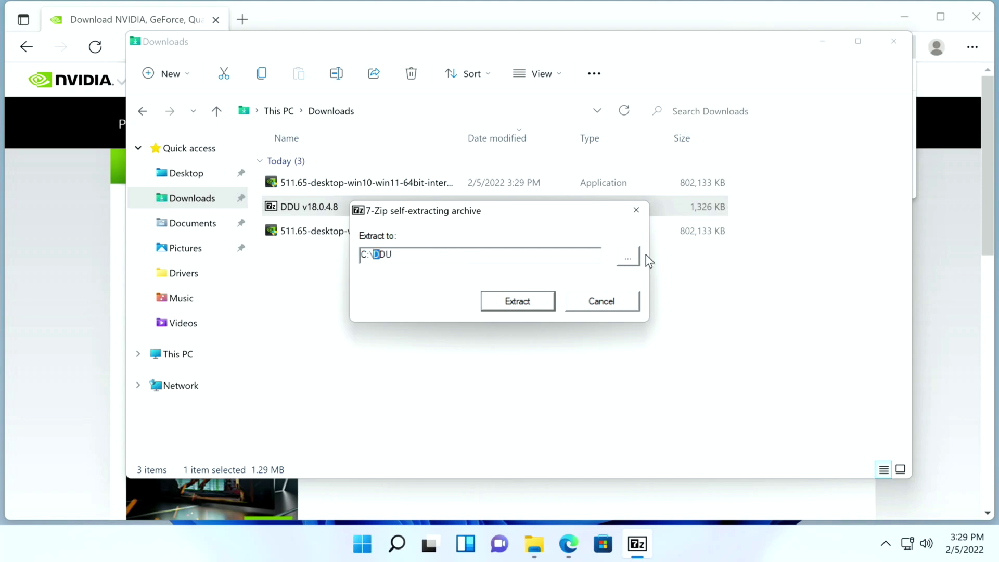
click(524, 306)
mouse_move(367, 231)
click(179, 358)
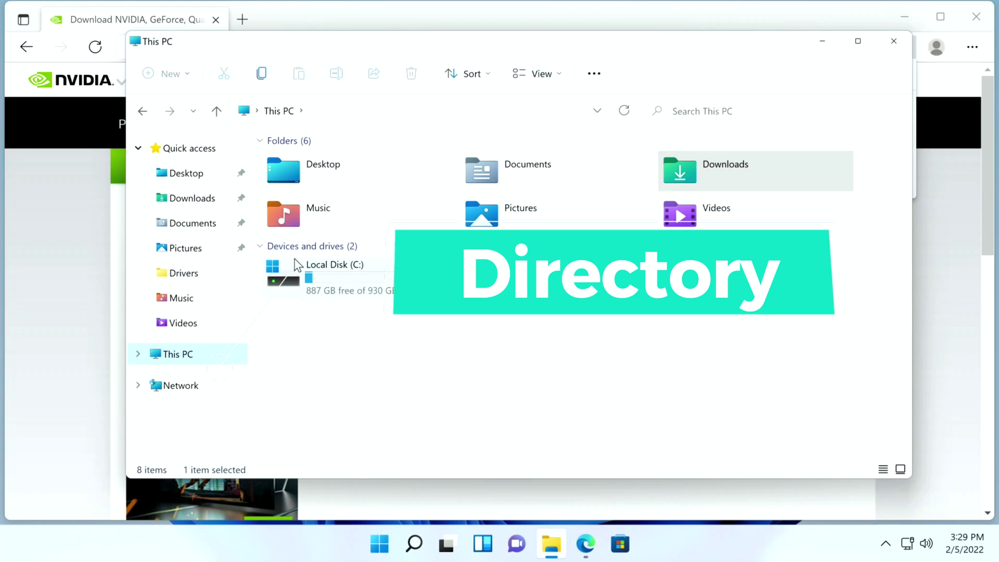
double_click(290, 176)
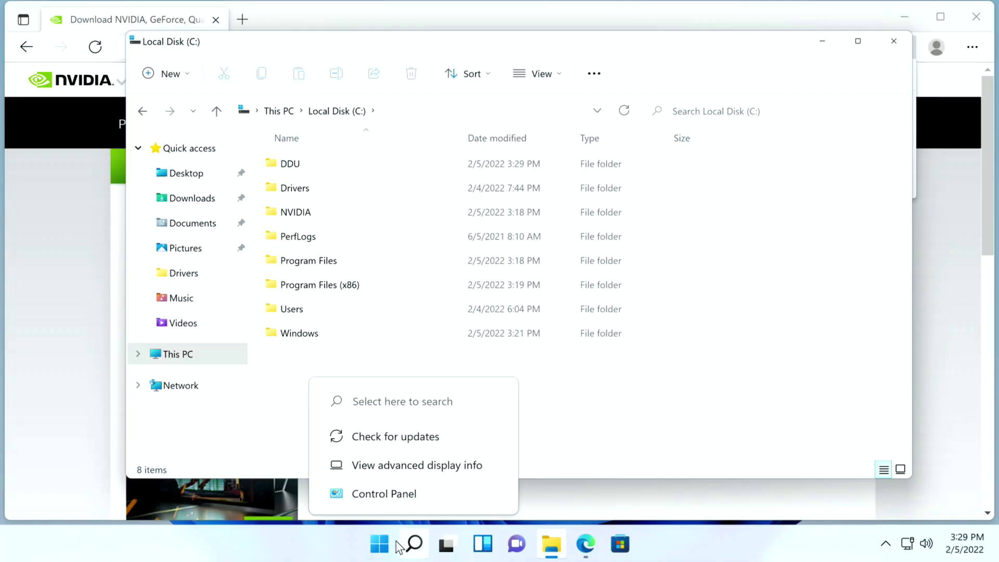
Step: Restart into recovery and go Troubleshoot > Advanced options > Startup Settings to boot Safe Mode
key(super+x)
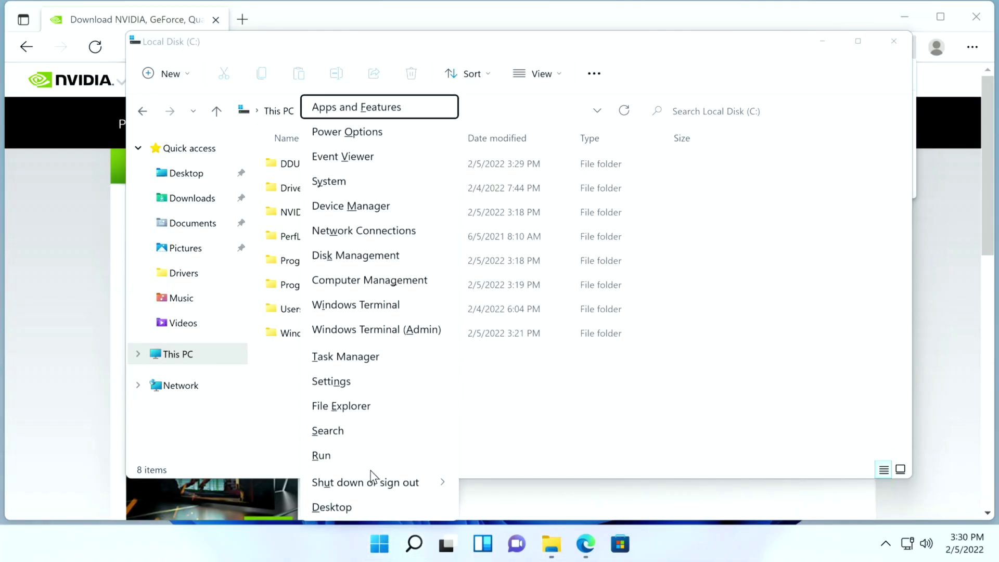
key(u)
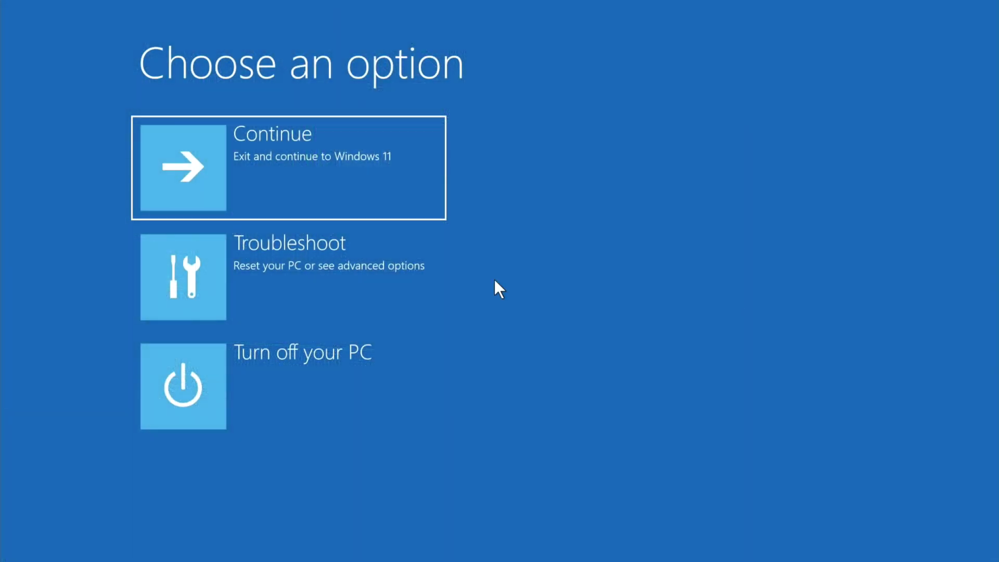
click(303, 267)
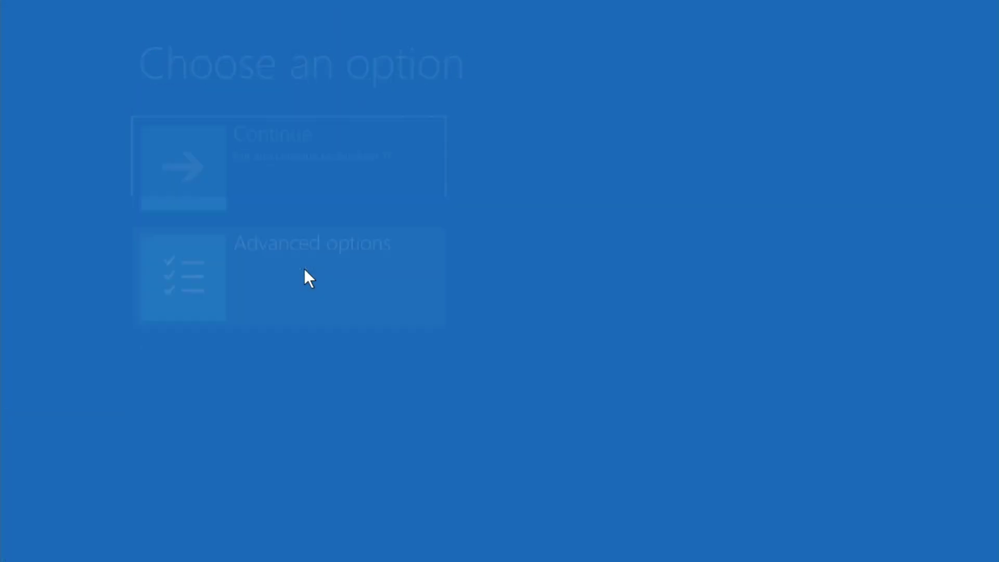
click(243, 269)
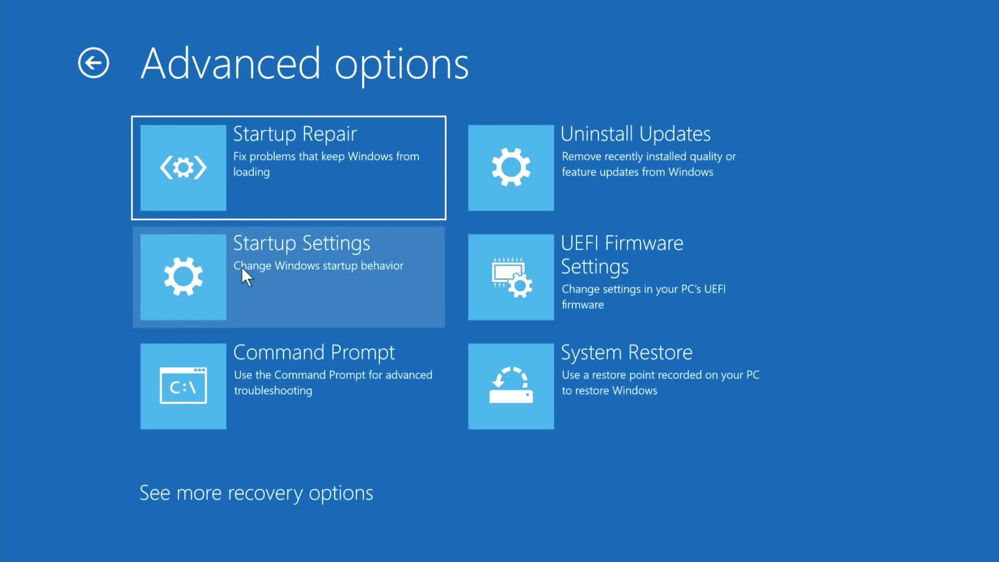
click(313, 260)
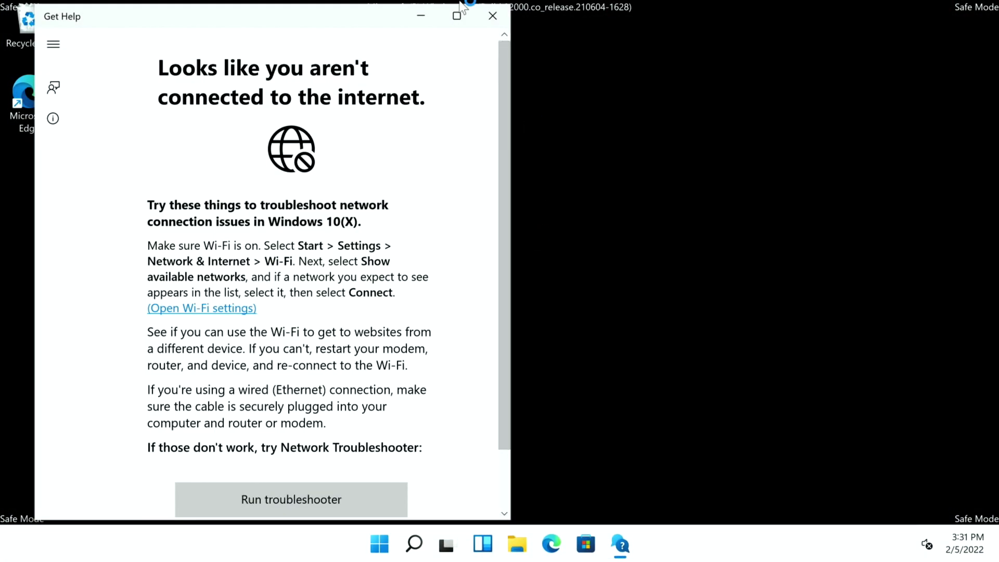
Step: Close Get Help and browse to C:\DDU\DDU v18.0.4.8 in File Explorer
click(491, 17)
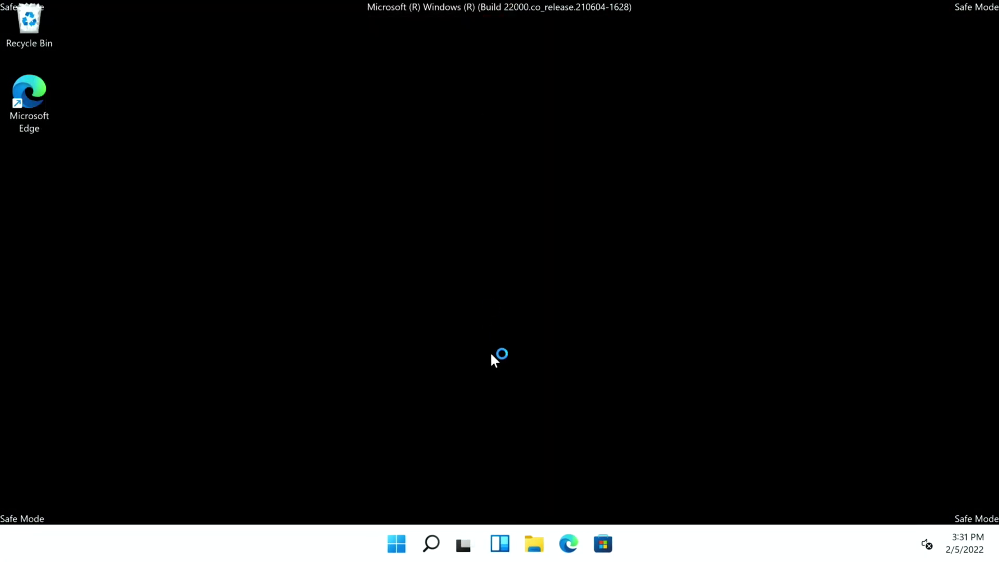
click(532, 549)
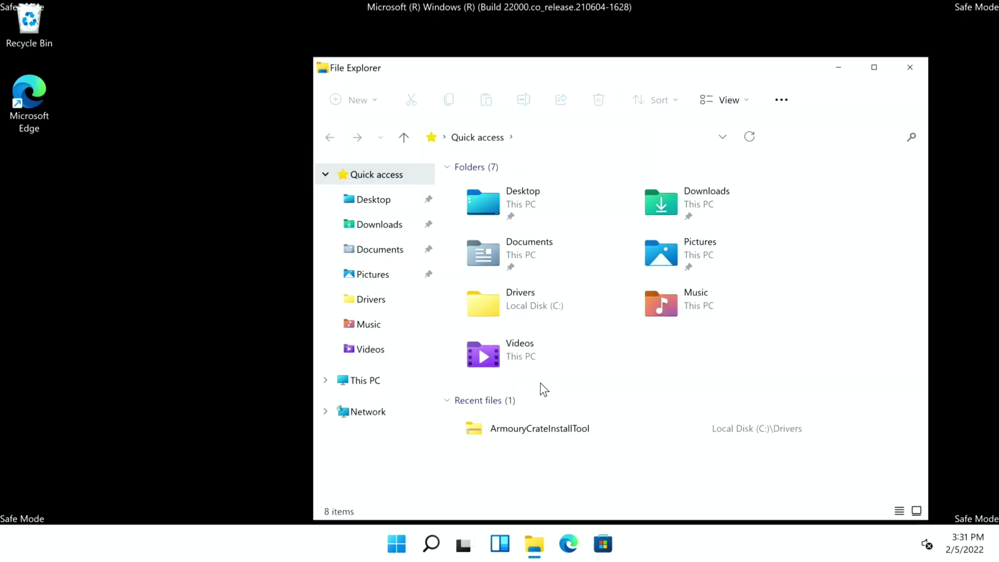
click(366, 379)
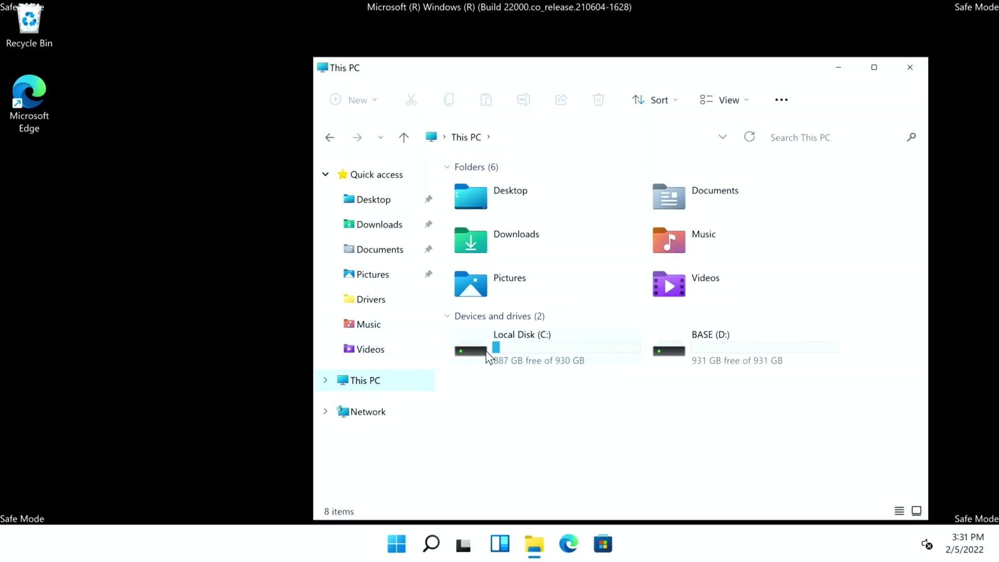
double_click(493, 355)
double_click(479, 189)
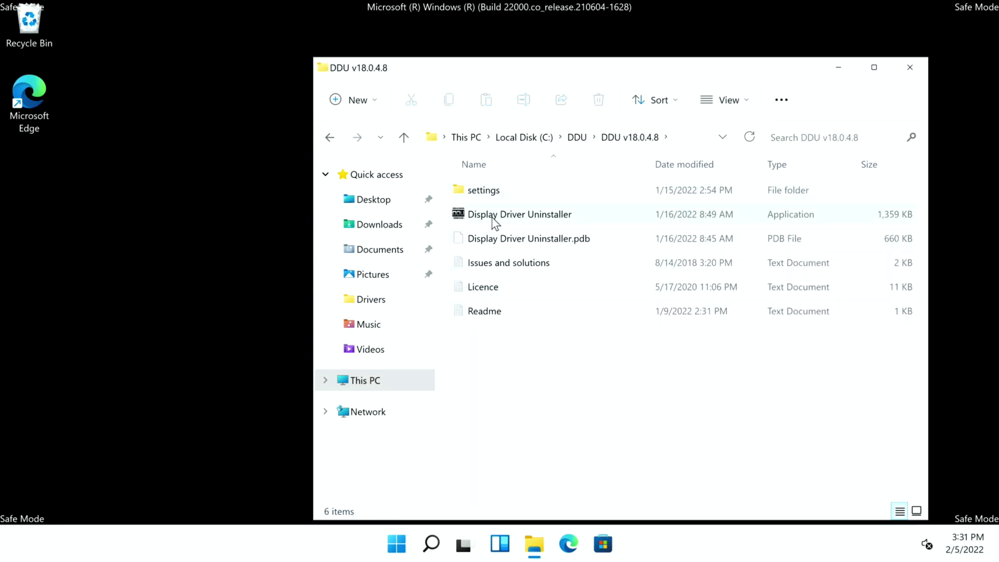
Step: Launch DDU and set options: remove PhysX, block Windows Update drivers, keep AMD shader cache
double_click(492, 215)
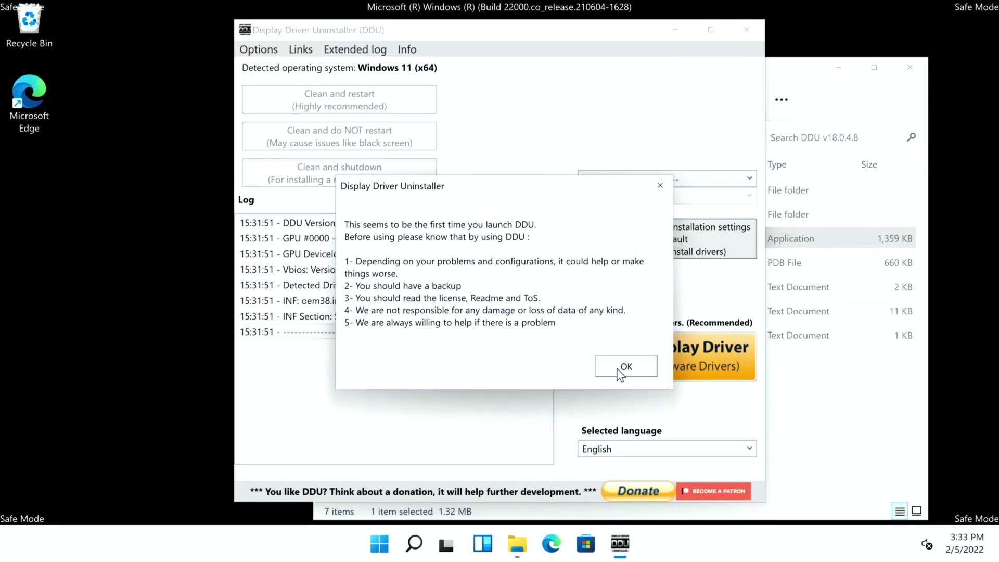
click(619, 370)
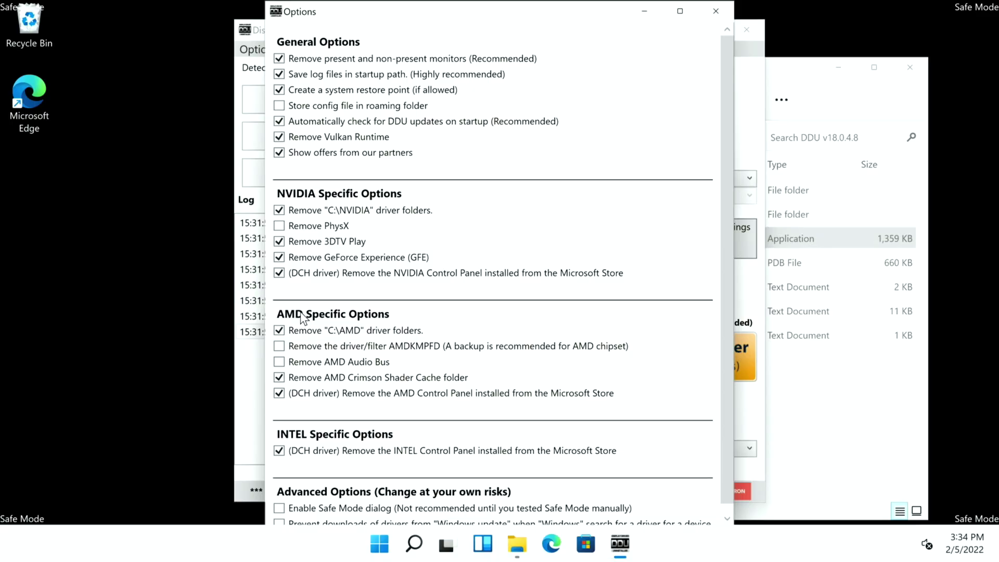
click(283, 381)
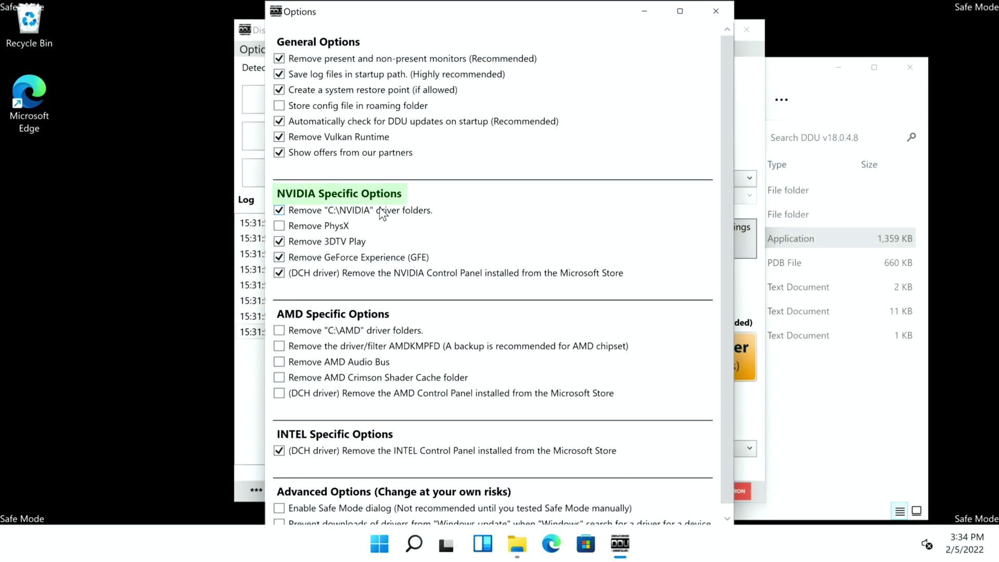
click(278, 226)
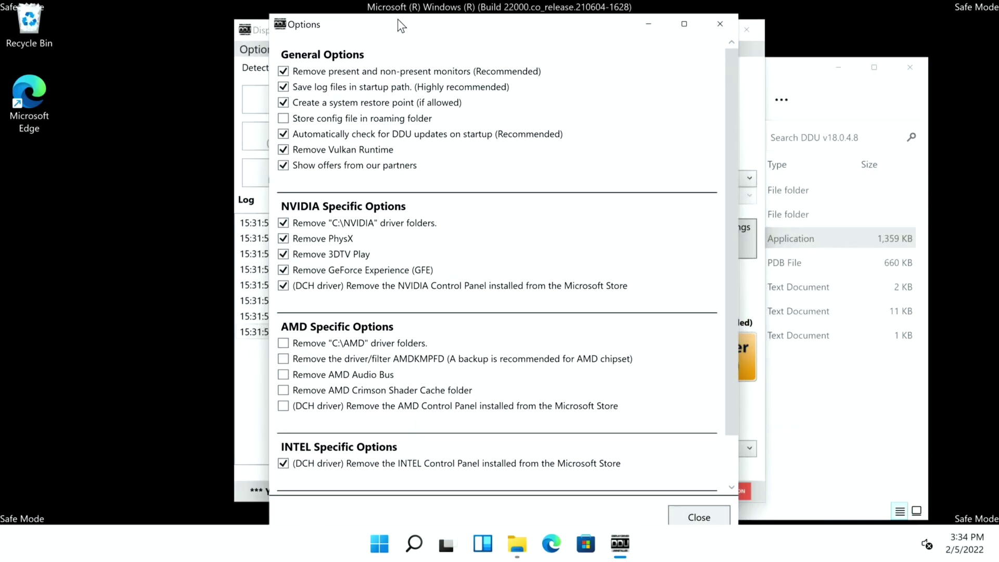
drag(401, 7, 399, 28)
scroll(522, 256, down, 2)
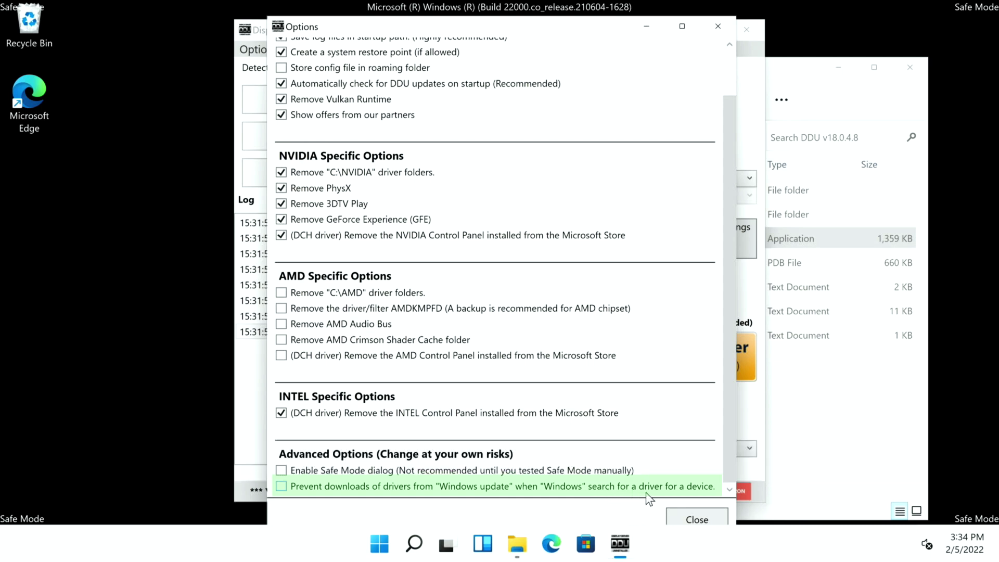
click(281, 485)
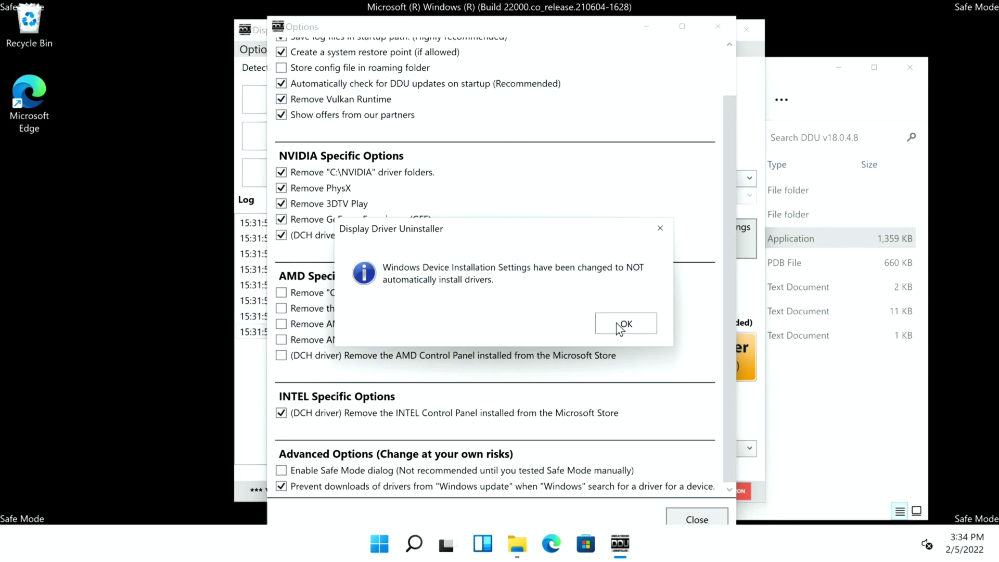
click(617, 328)
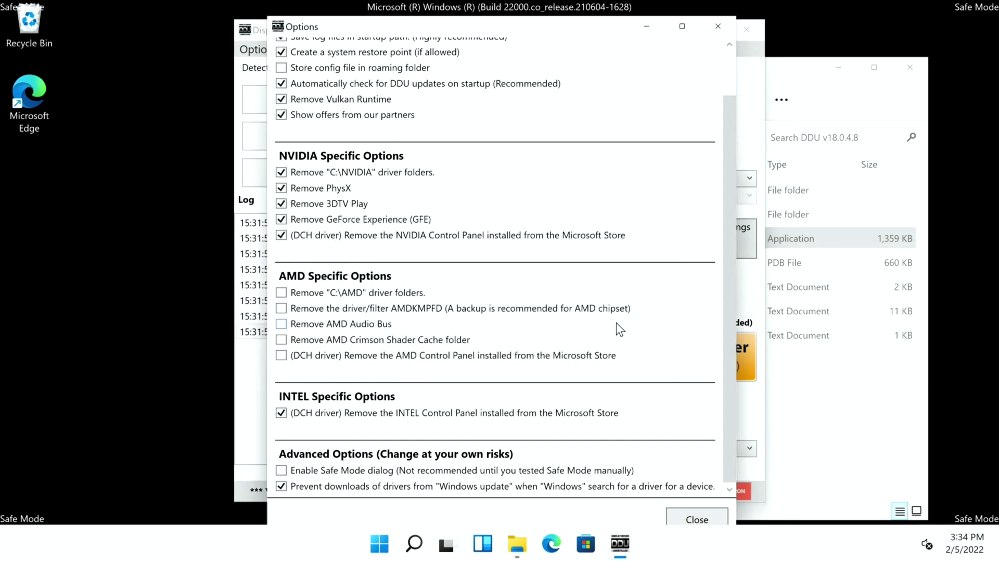
click(697, 516)
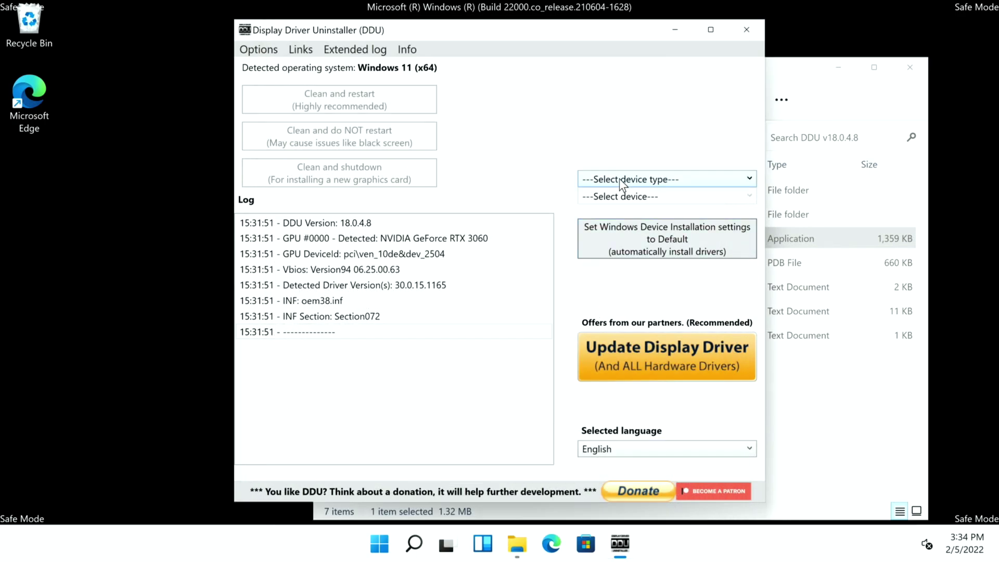
Step: Set the device type to GPU and the vendor to NVIDIA for cleaning
click(659, 182)
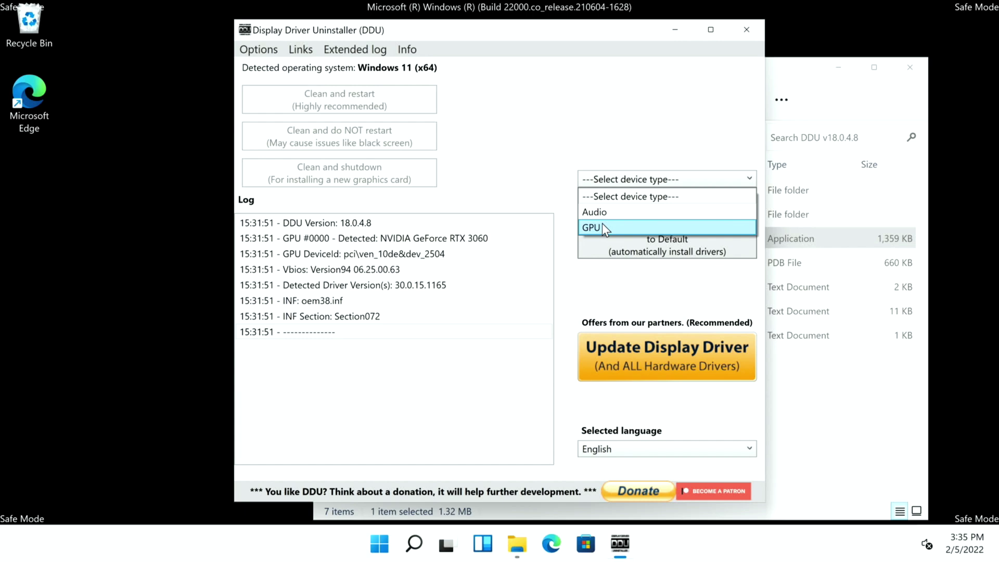
click(601, 226)
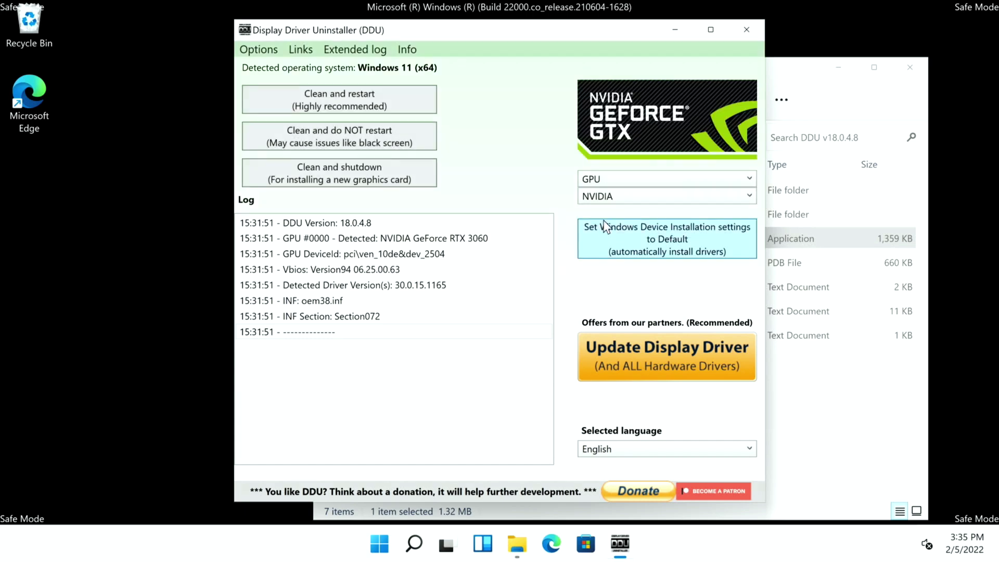
click(632, 200)
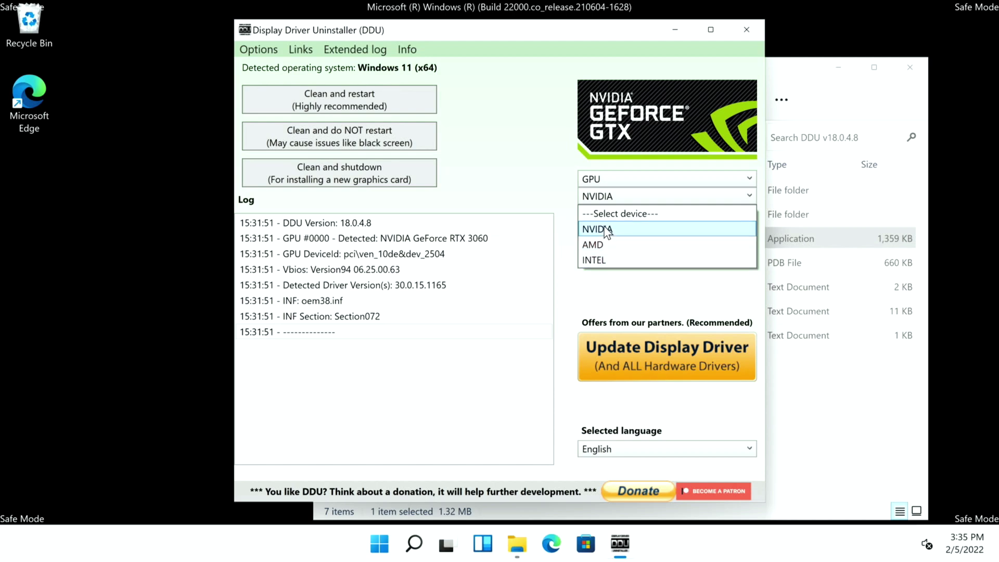
click(605, 230)
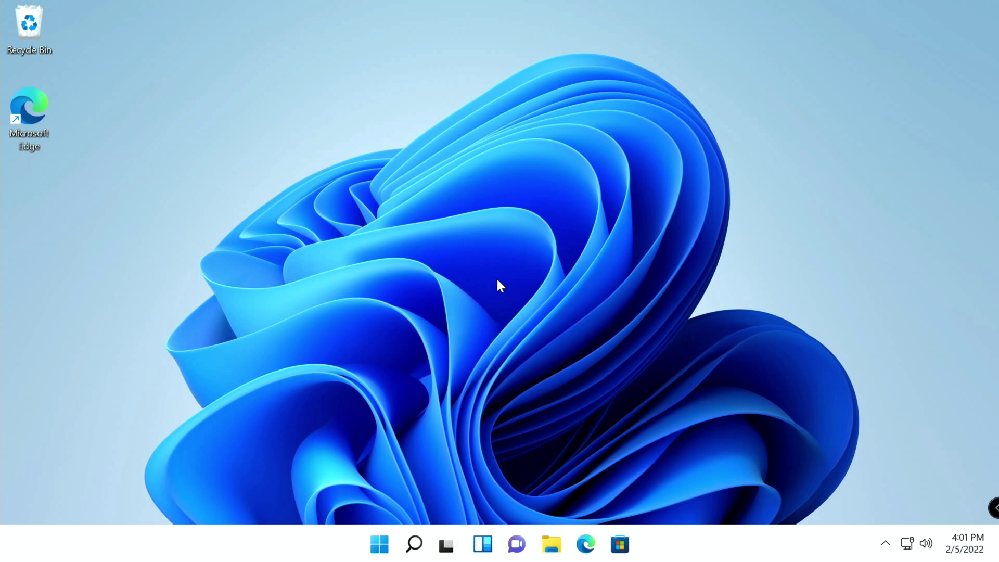
Step: Run the 511.65 driver package from Downloads, approve it, and extract to the default folder
click(551, 544)
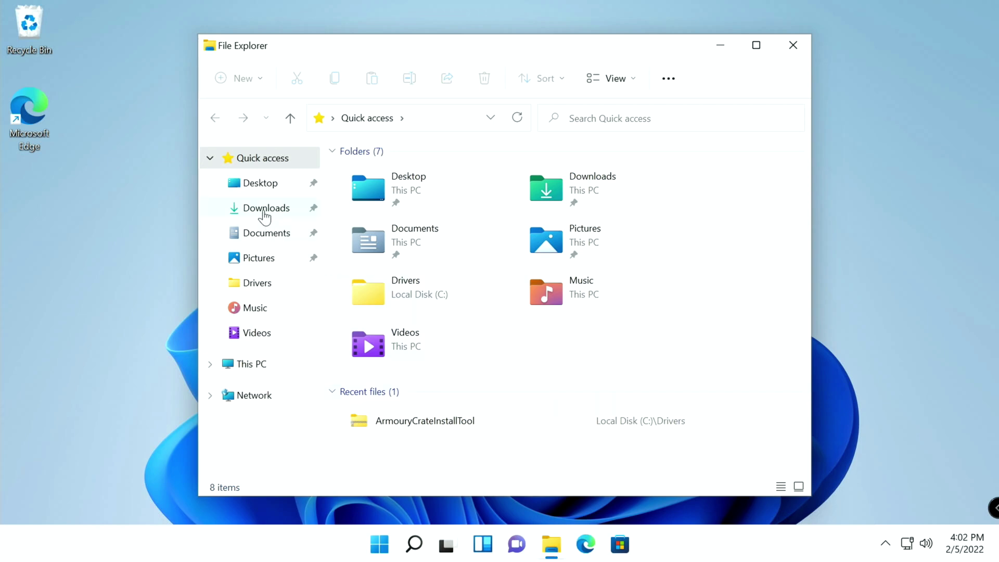
click(265, 213)
click(372, 203)
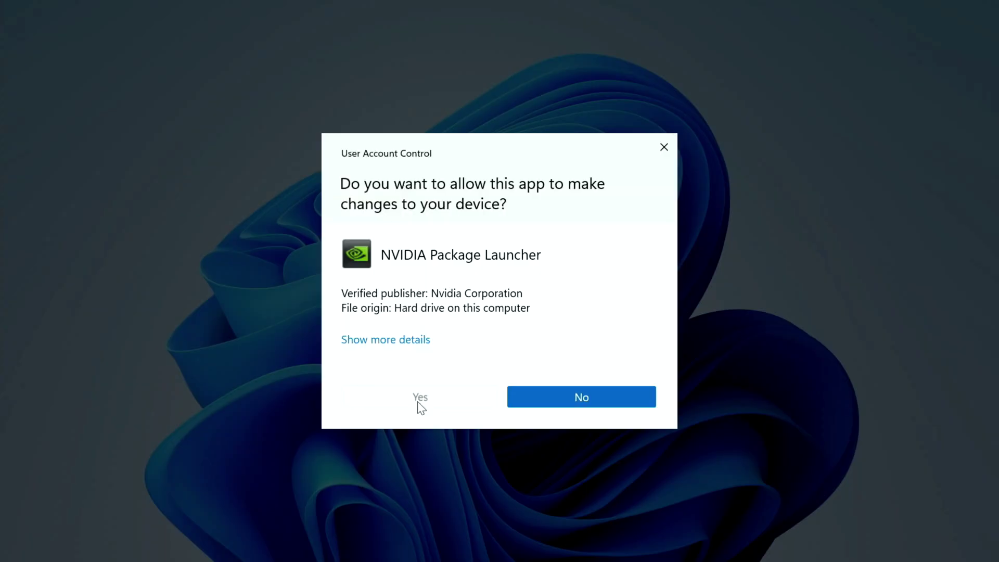
click(421, 403)
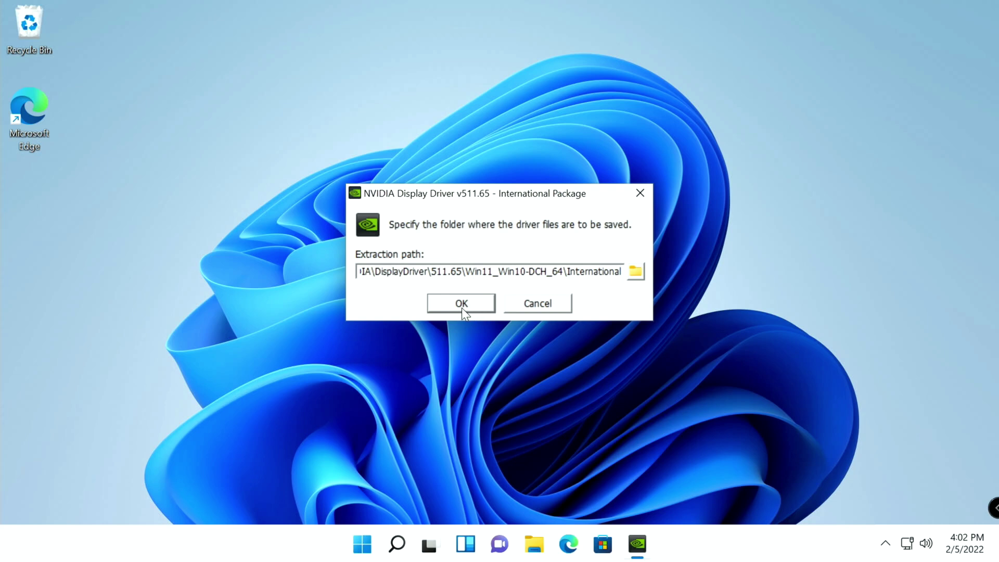
click(461, 308)
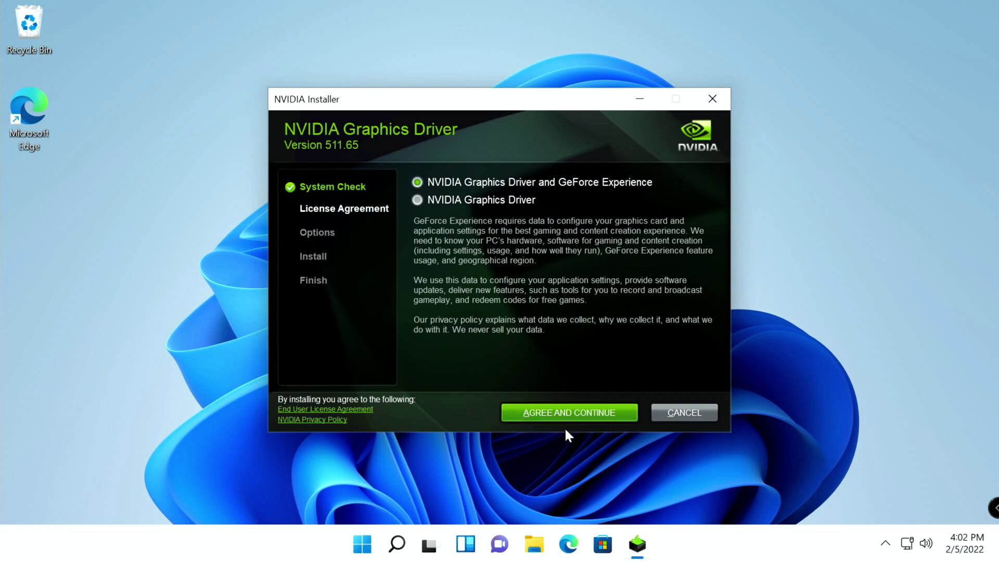
Step: Accept the license and run a Custom (Advanced) clean installation of driver 511.65
click(583, 414)
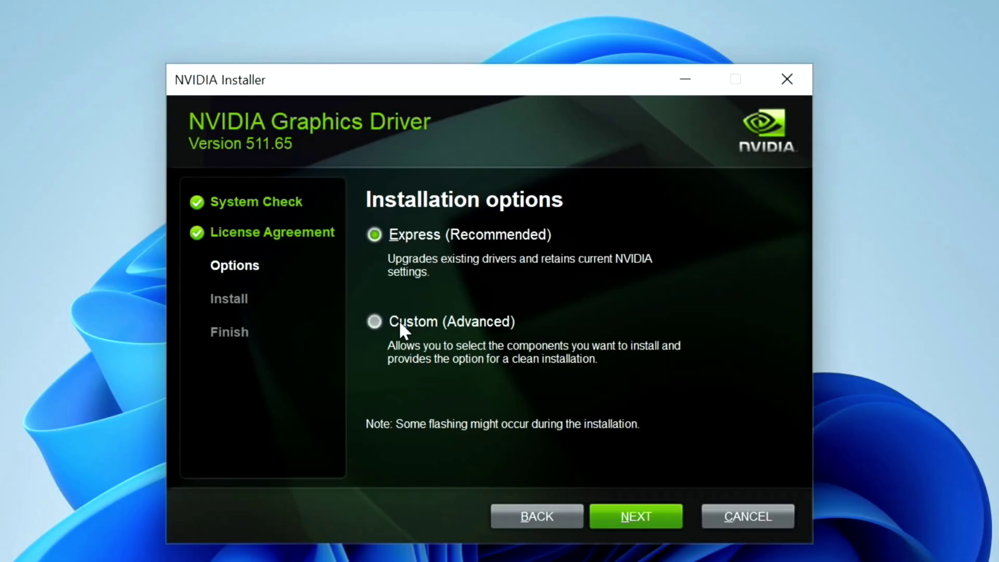
click(400, 322)
click(621, 517)
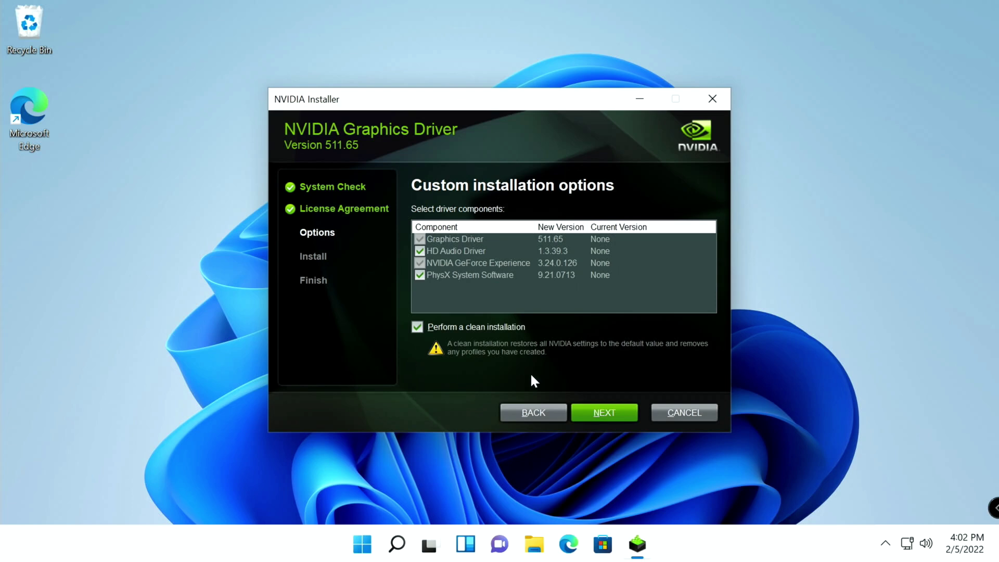
click(596, 414)
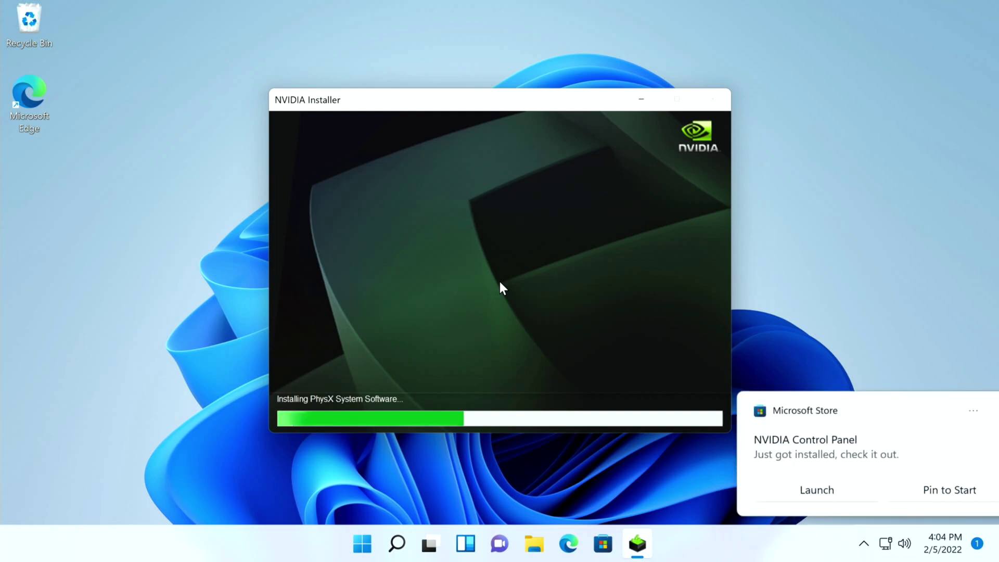
click(965, 410)
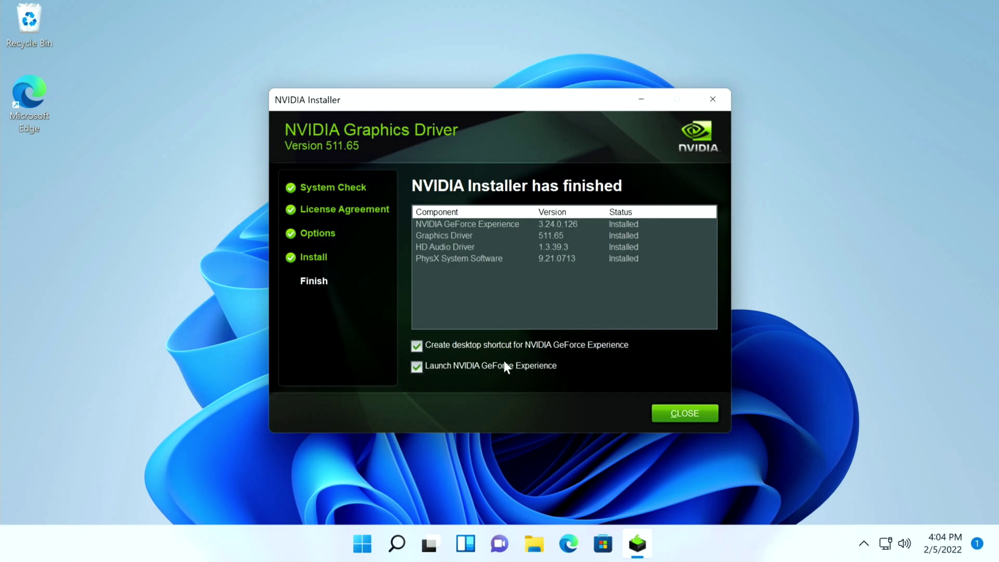
Step: Close the NVIDIA installer and GeForce Experience, then restart Windows
click(694, 415)
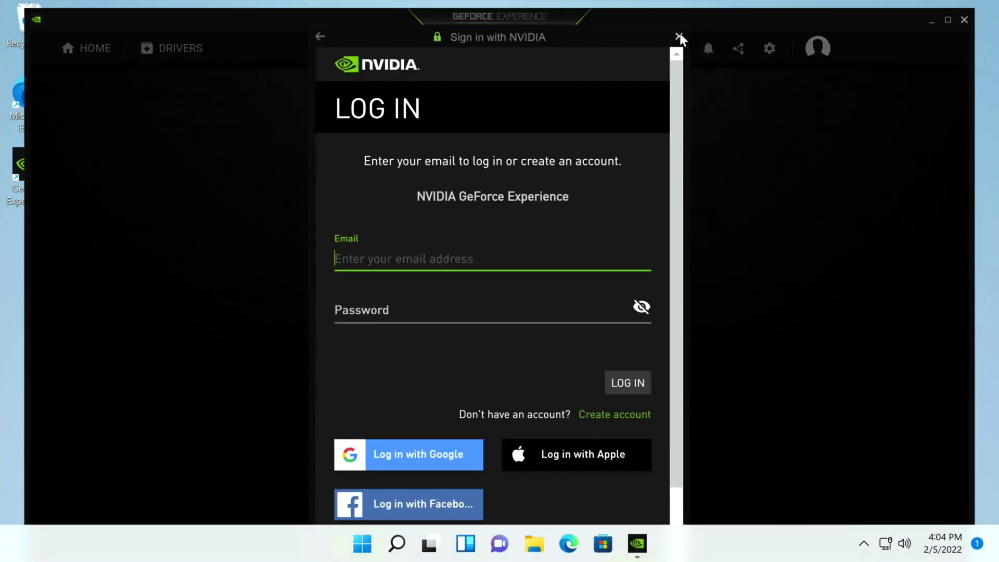
click(678, 37)
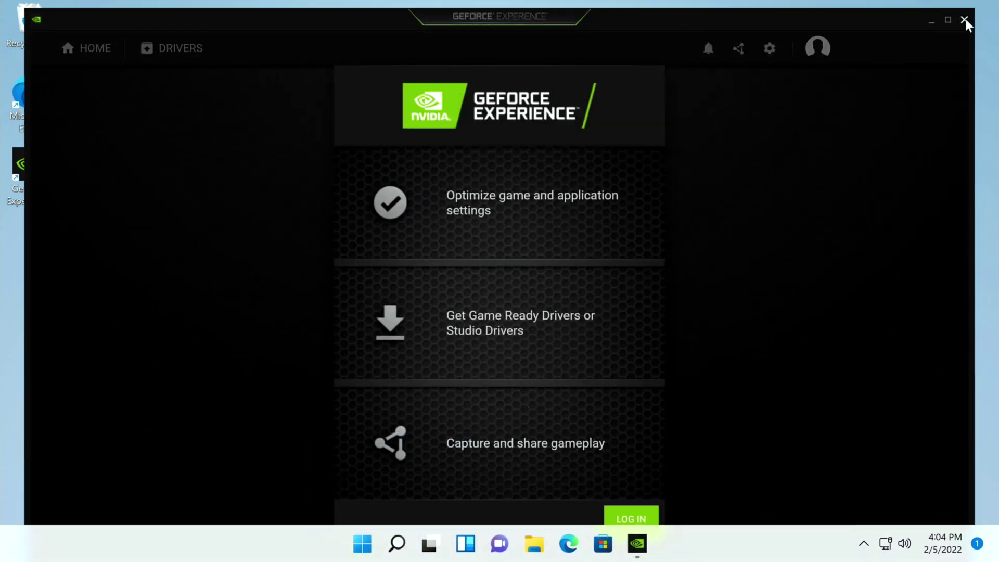
click(964, 19)
right_click(388, 546)
mouse_move(365, 482)
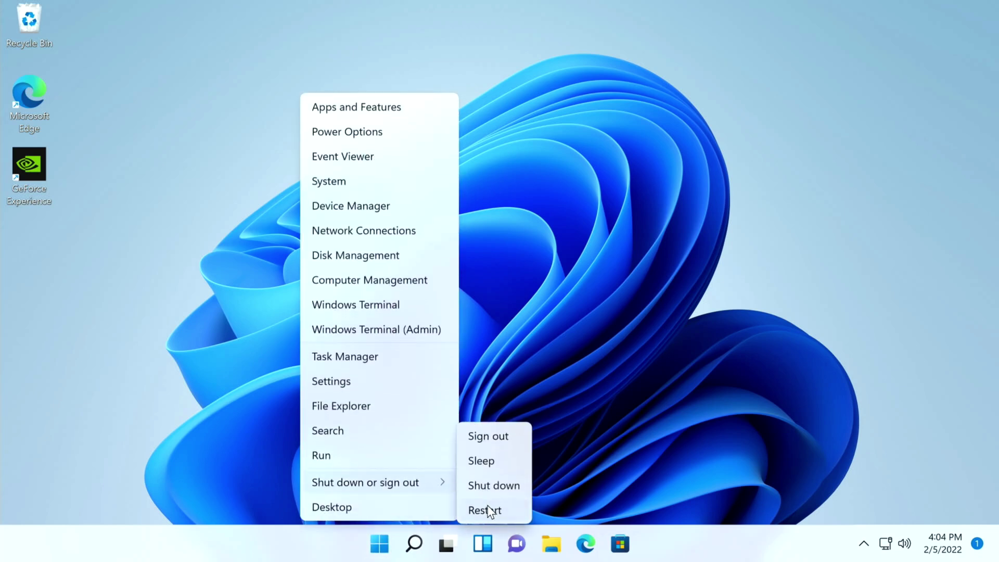
click(489, 509)
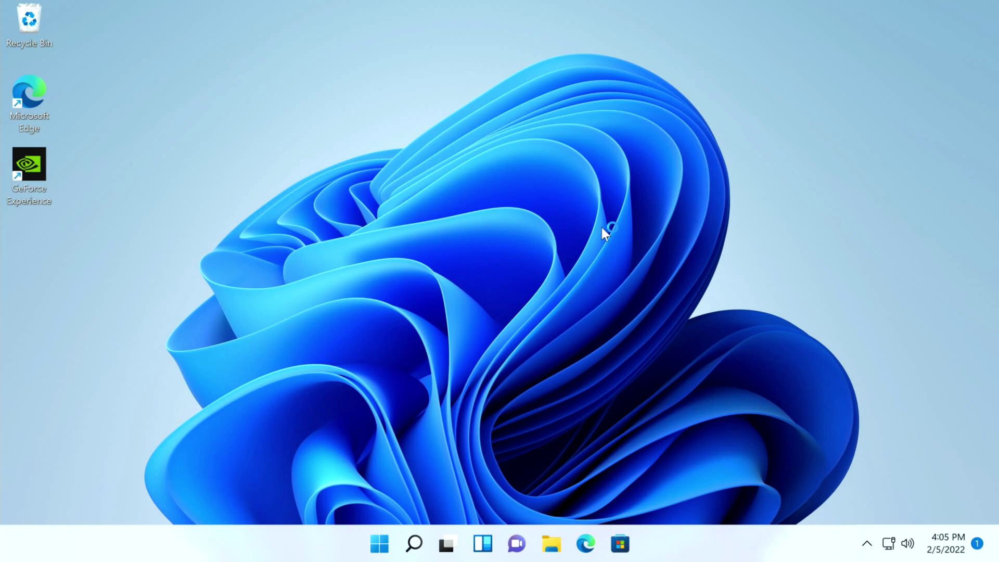
Step: Launch NVIDIA Control Panel from the desktop menu, accept its license, and enlarge the window
right_click(441, 219)
click(504, 436)
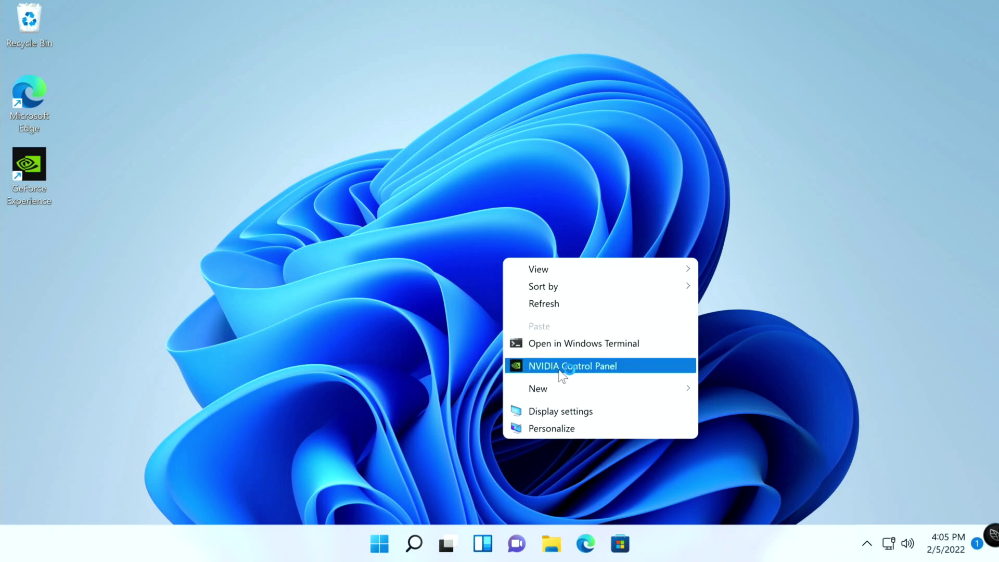
click(561, 370)
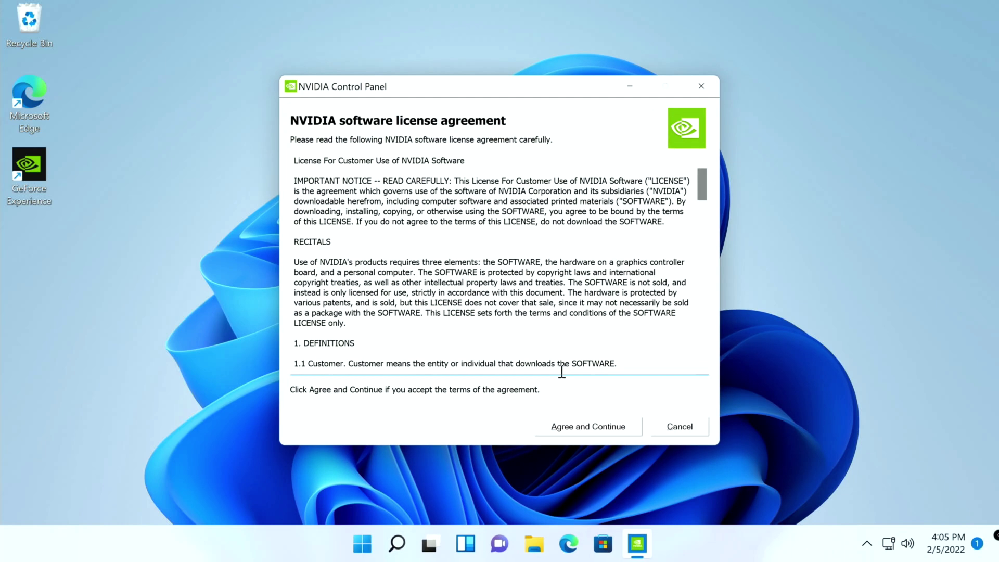
click(576, 422)
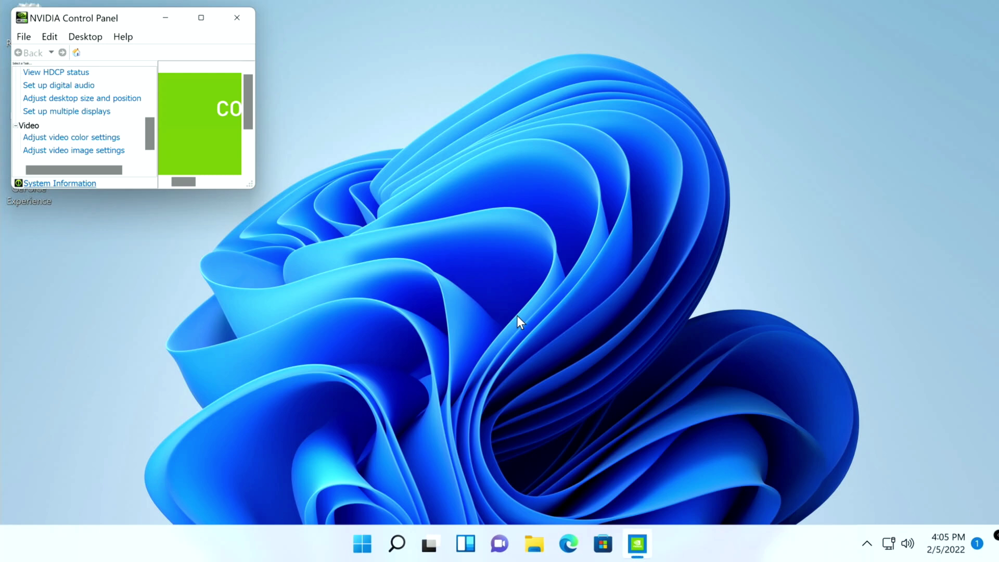
drag(255, 192, 735, 438)
mouse_move(286, 27)
mouse_down()
mouse_move(491, 49)
mouse_move(442, 73)
mouse_up()
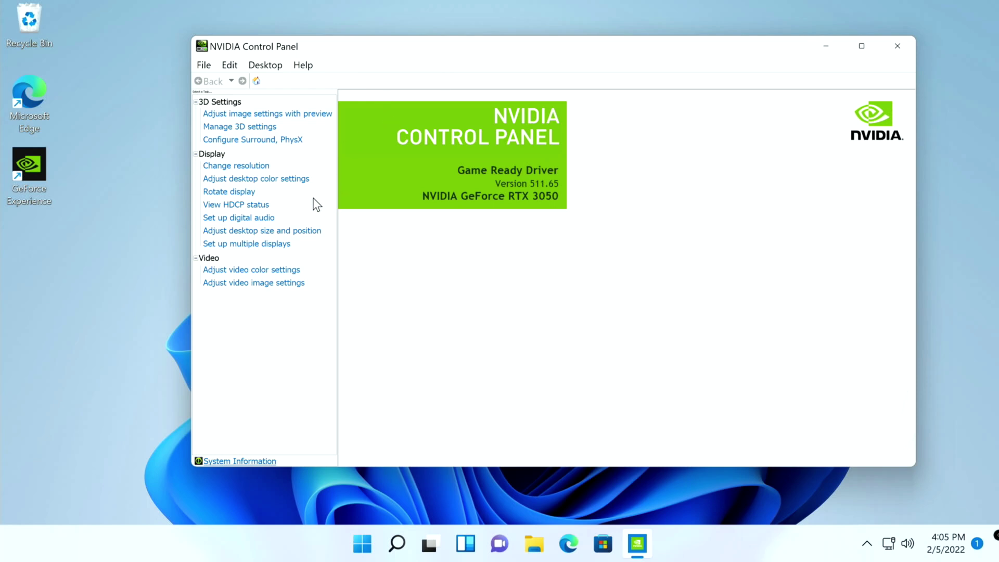
Step: Review the AVT GC513's 3840 × 2160 native resolution and expand its refresh-rate list
click(250, 166)
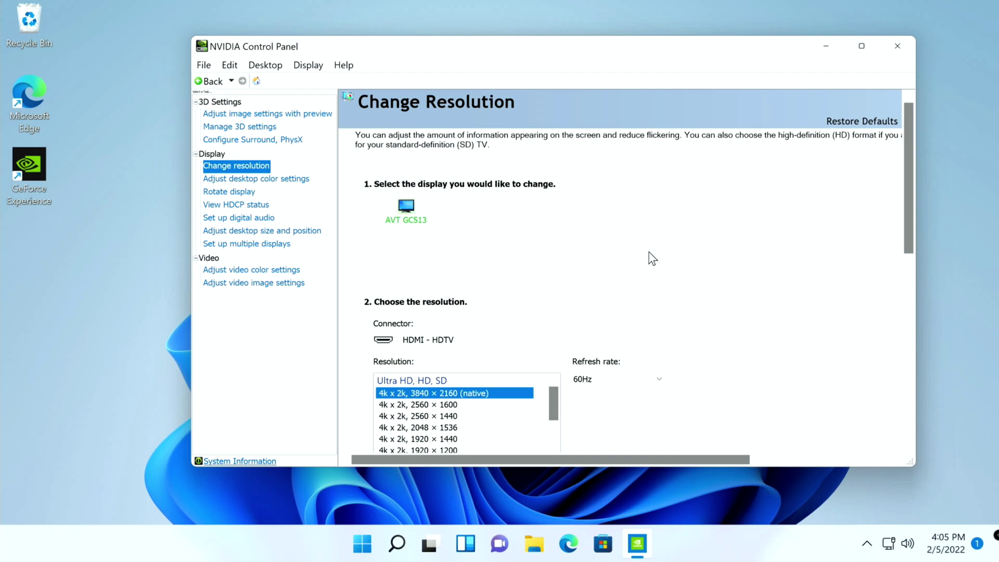
drag(908, 213, 911, 276)
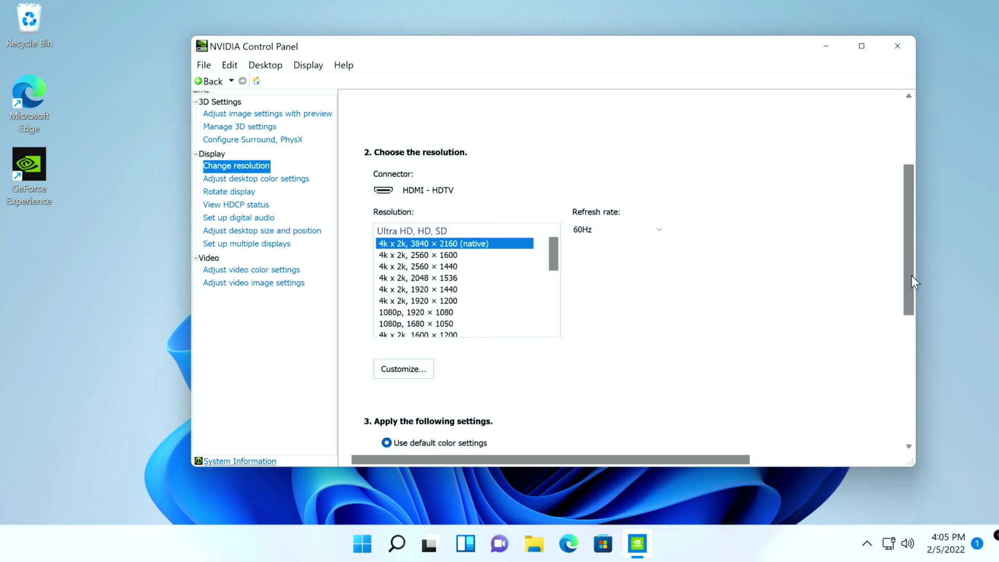
scroll(421, 305, down, 1)
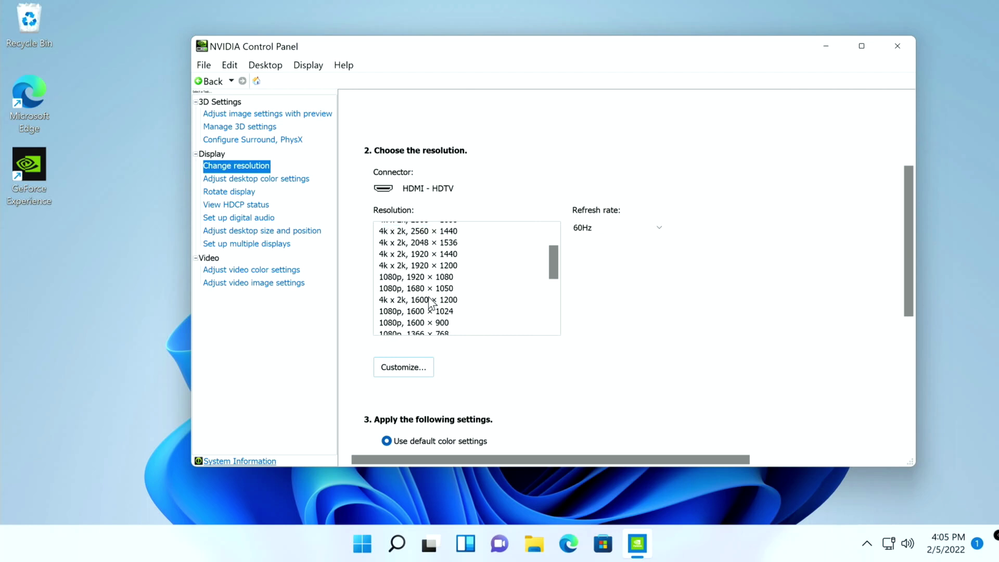
scroll(447, 304, down, 1)
scroll(417, 270, down, 1)
scroll(410, 291, down, 1)
scroll(416, 288, down, 1)
scroll(419, 283, up, 4)
scroll(410, 268, up, 1)
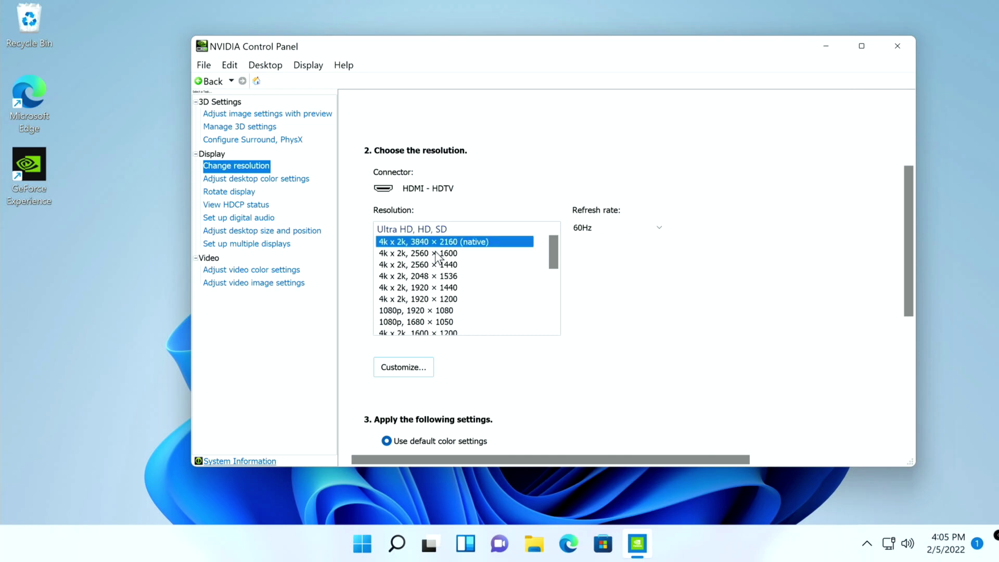
click(623, 224)
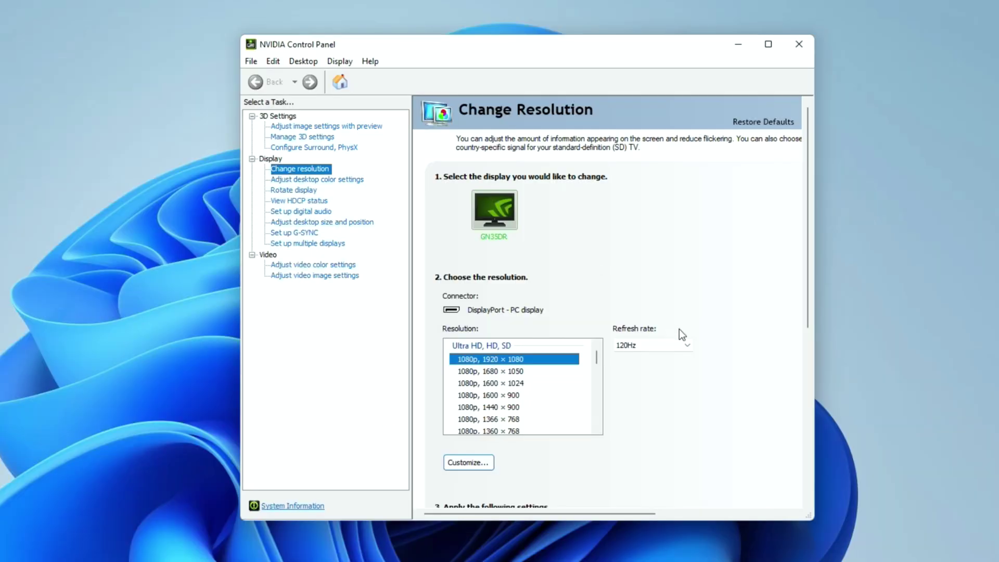
Step: Set the GN35DR monitor's refresh rate to 144Hz, the highest available
click(688, 345)
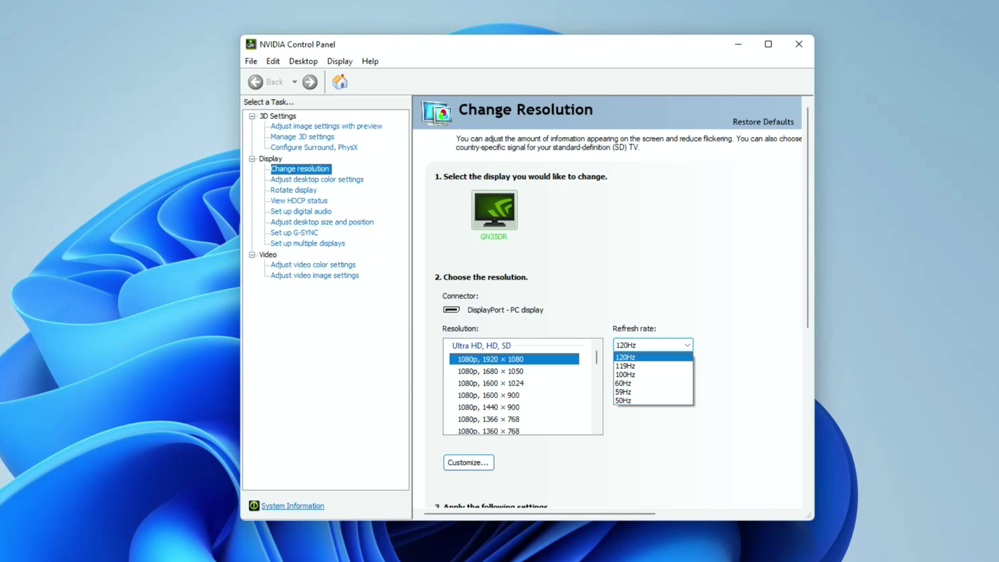
click(627, 357)
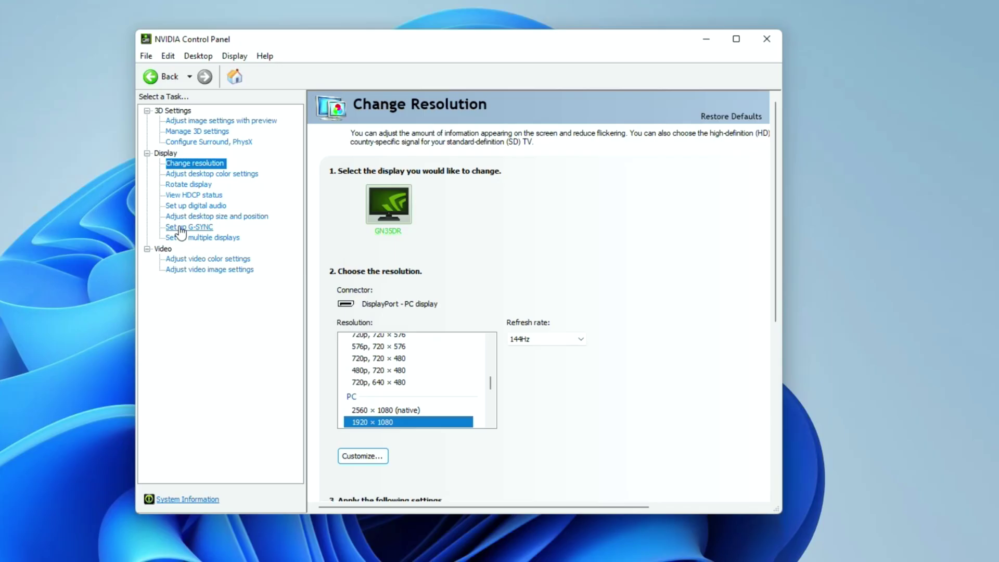
Step: Go to the Set up G-SYNC page in NVIDIA Control Panel
click(181, 229)
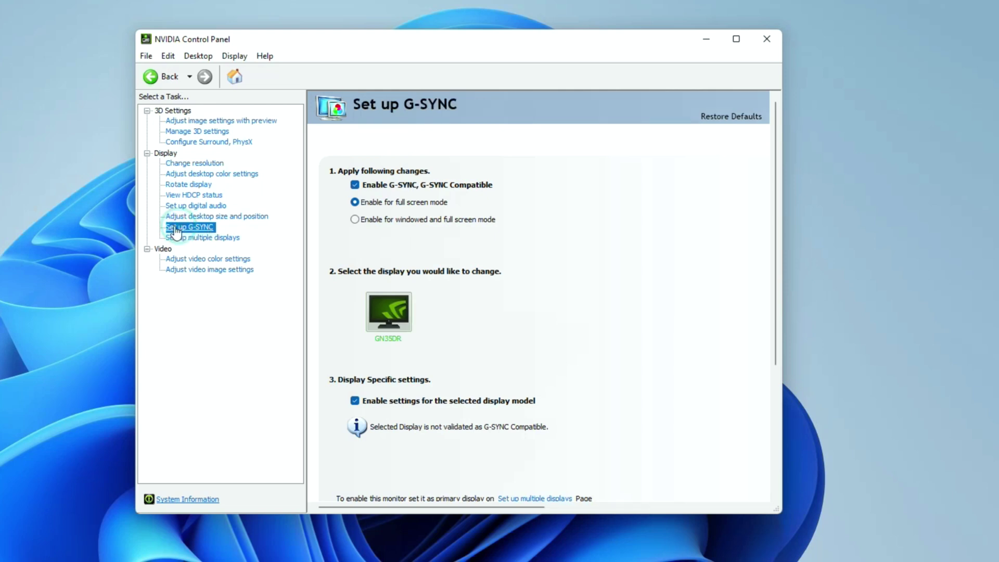